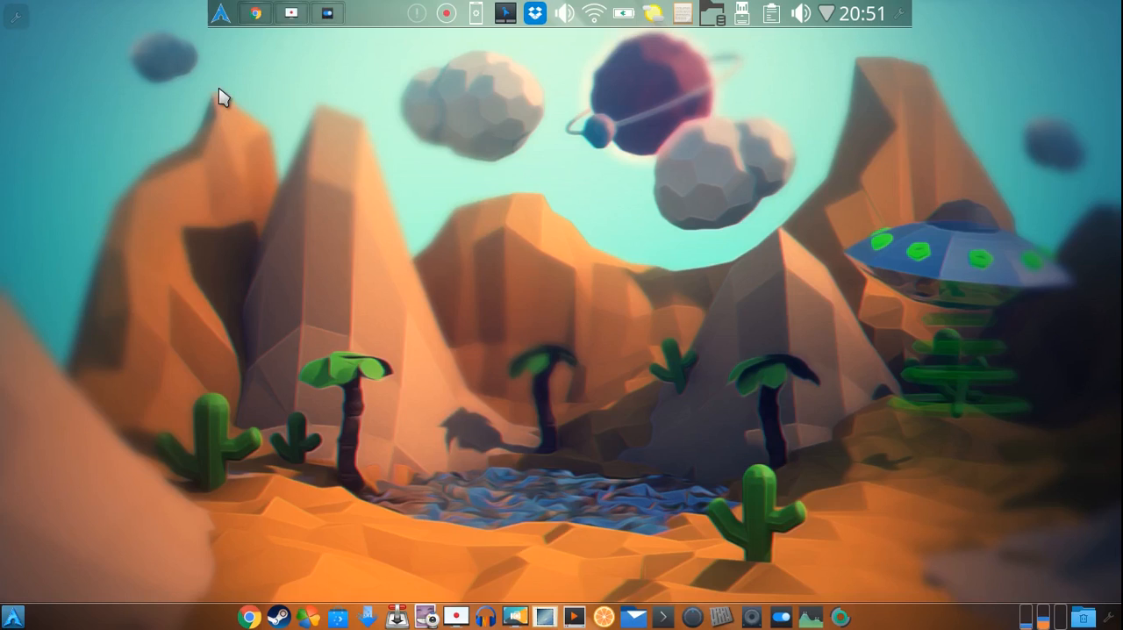
Bring up the desktop context menu and dismiss it again.
right_click(660, 164)
click(612, 167)
Review About System (Plasma 5.7.1 on Arch Linux) via the launcher search, then close it.
click(221, 13)
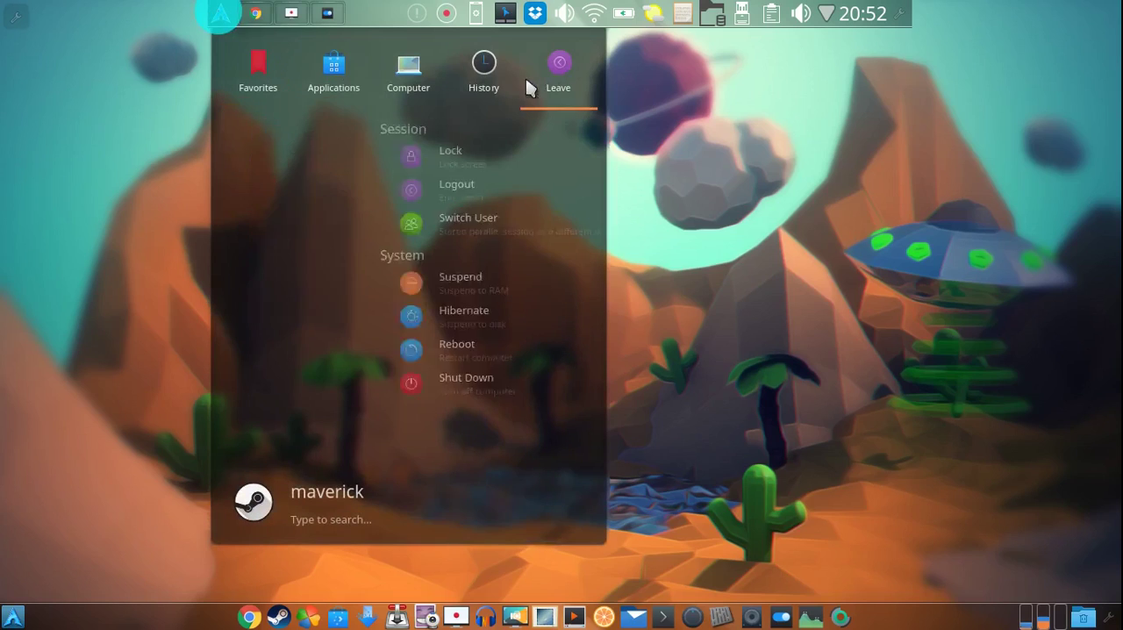
text(about)
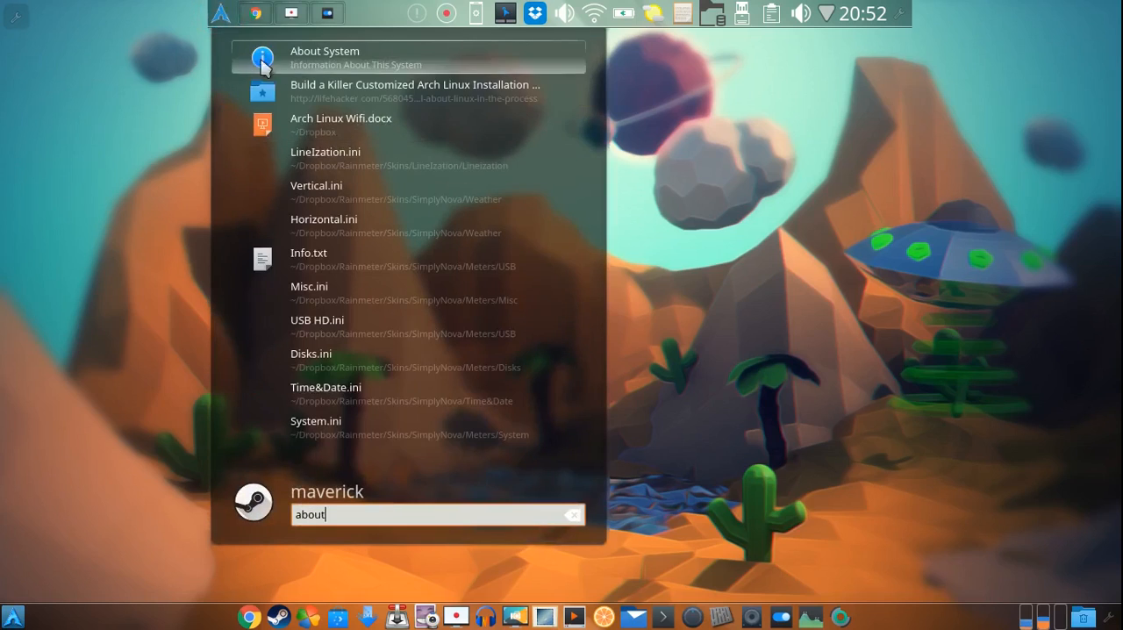
click(324, 54)
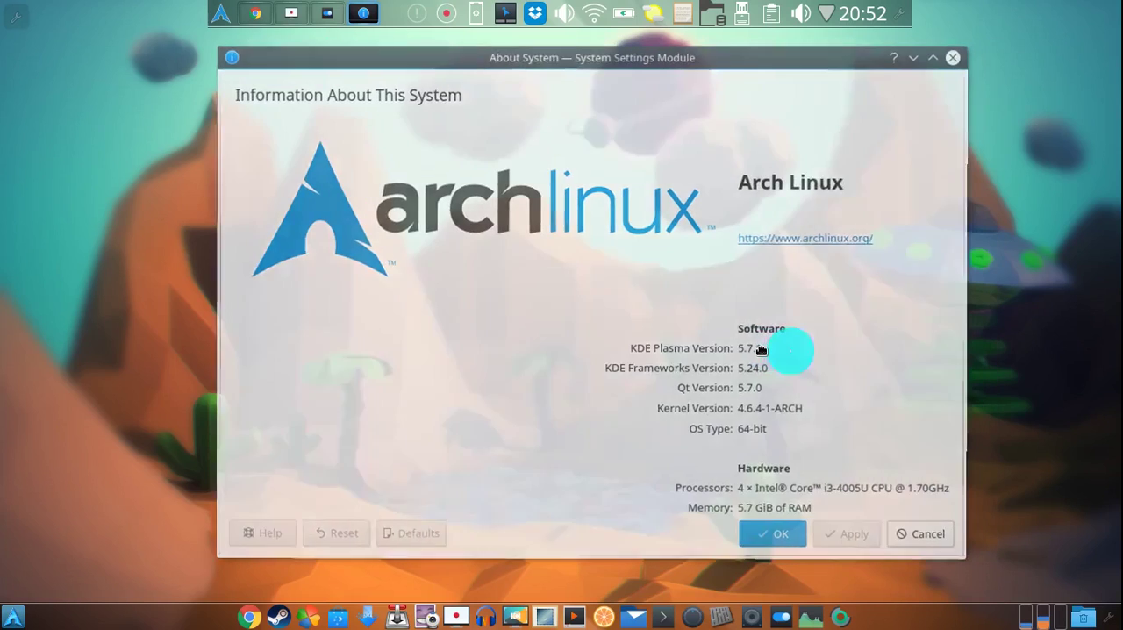
drag(792, 357, 769, 356)
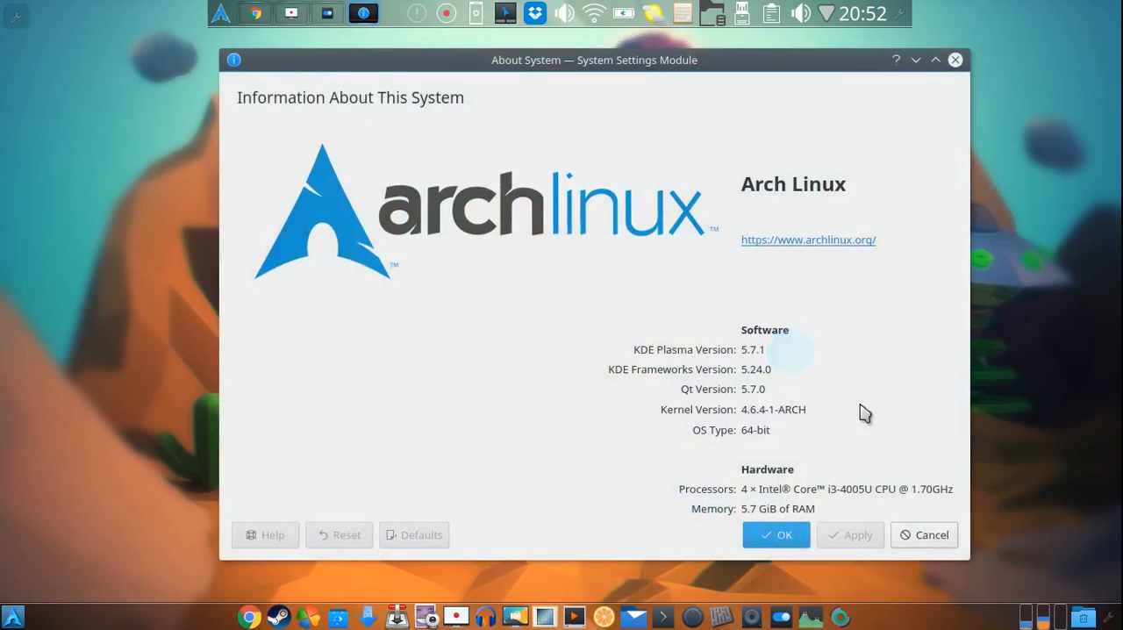
click(777, 535)
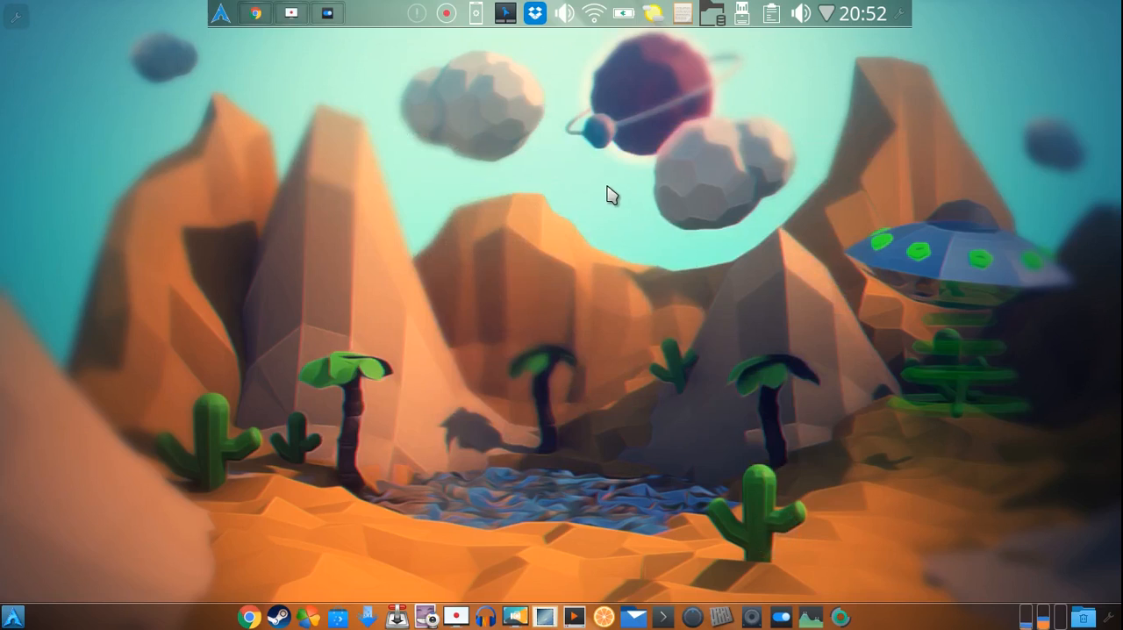
Dismiss a desktop context menu and enter editing mode on the top panel.
right_click(532, 183)
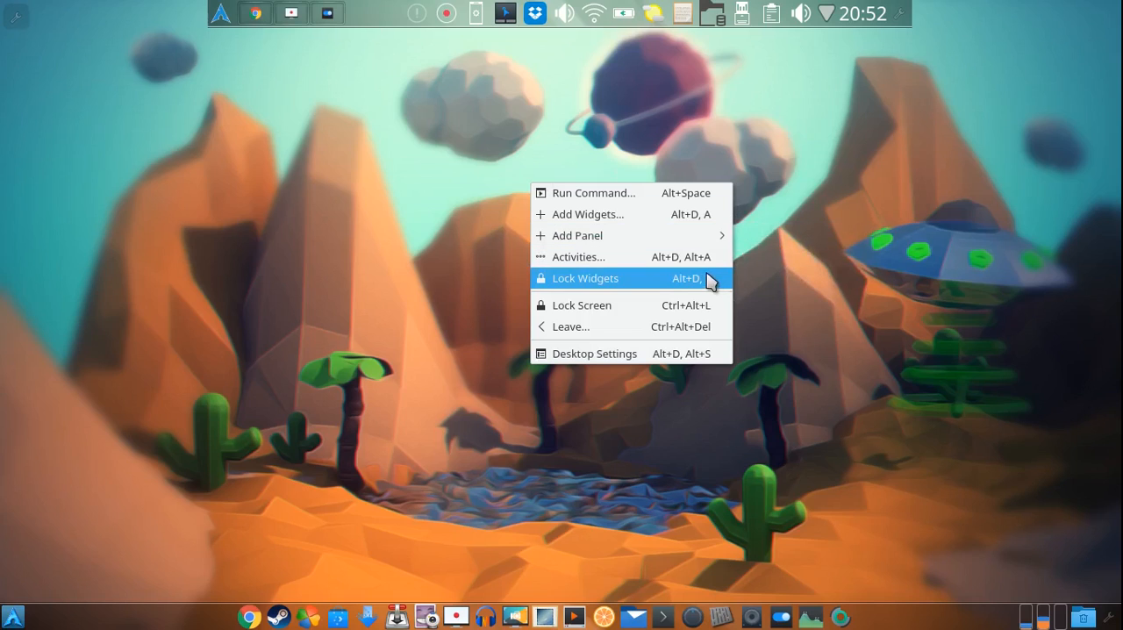
click(853, 272)
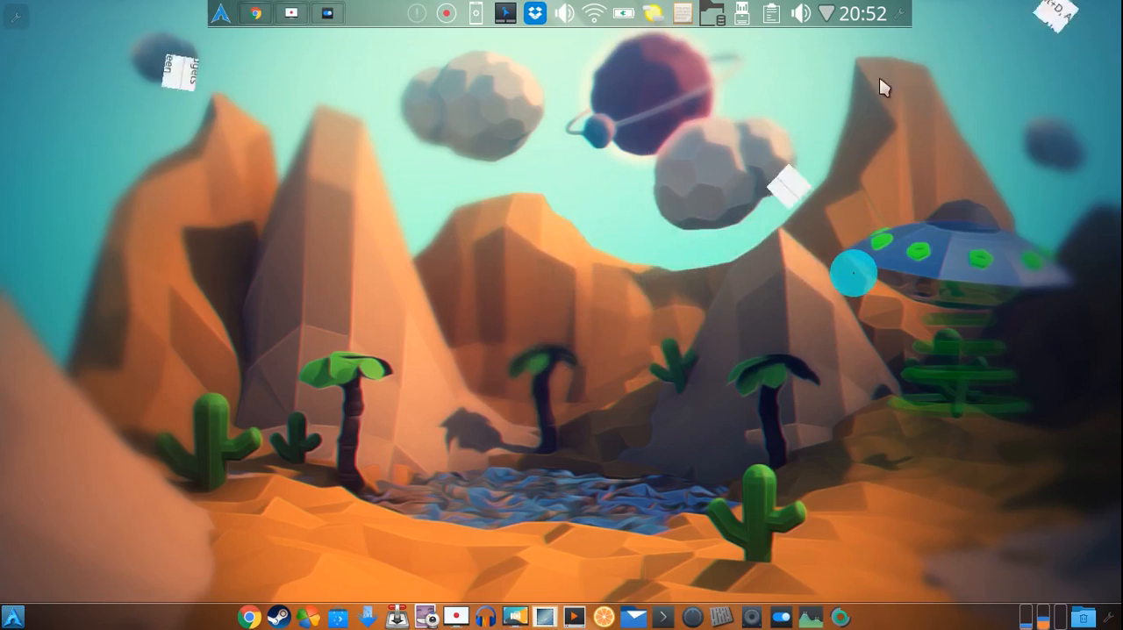
click(900, 13)
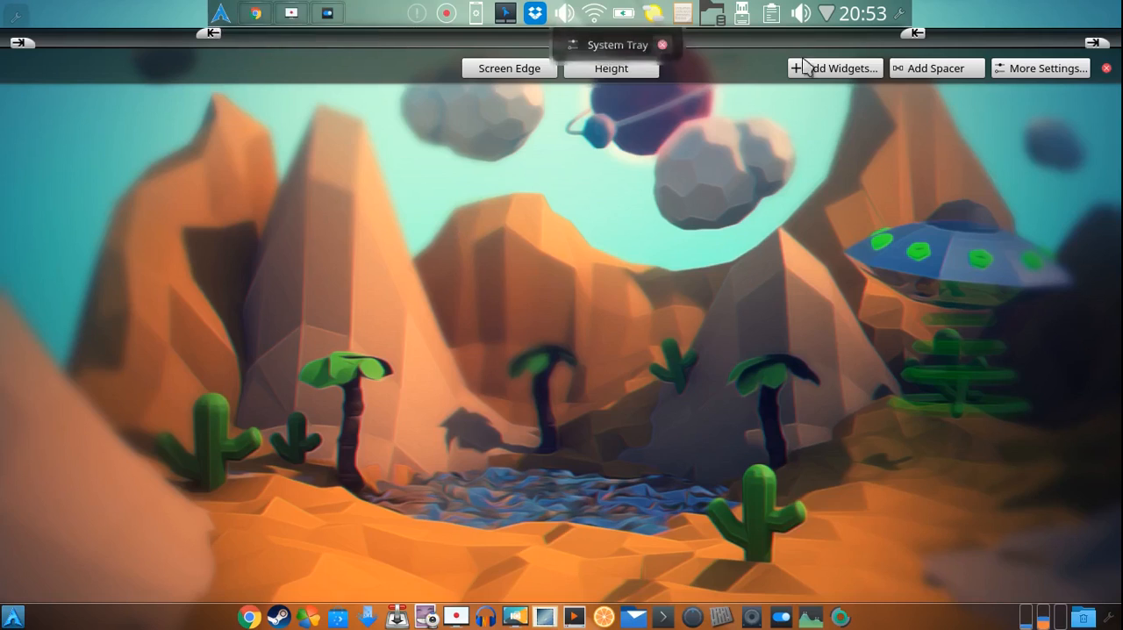
Re-enter top panel editing and search the widget browser for 'icon' widgets.
click(906, 15)
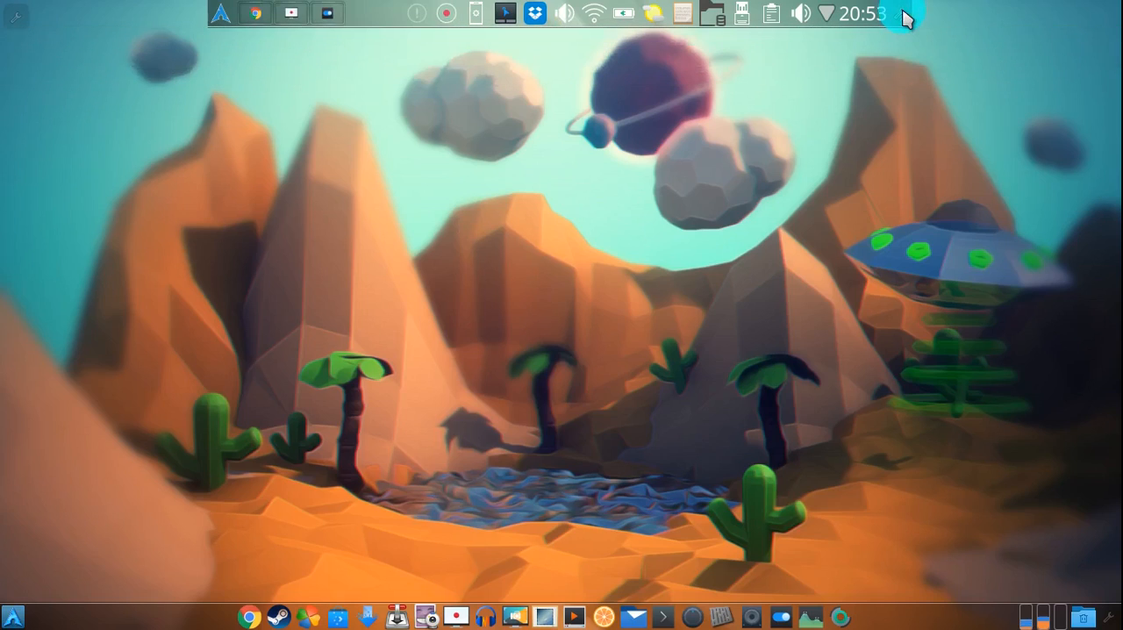
click(899, 14)
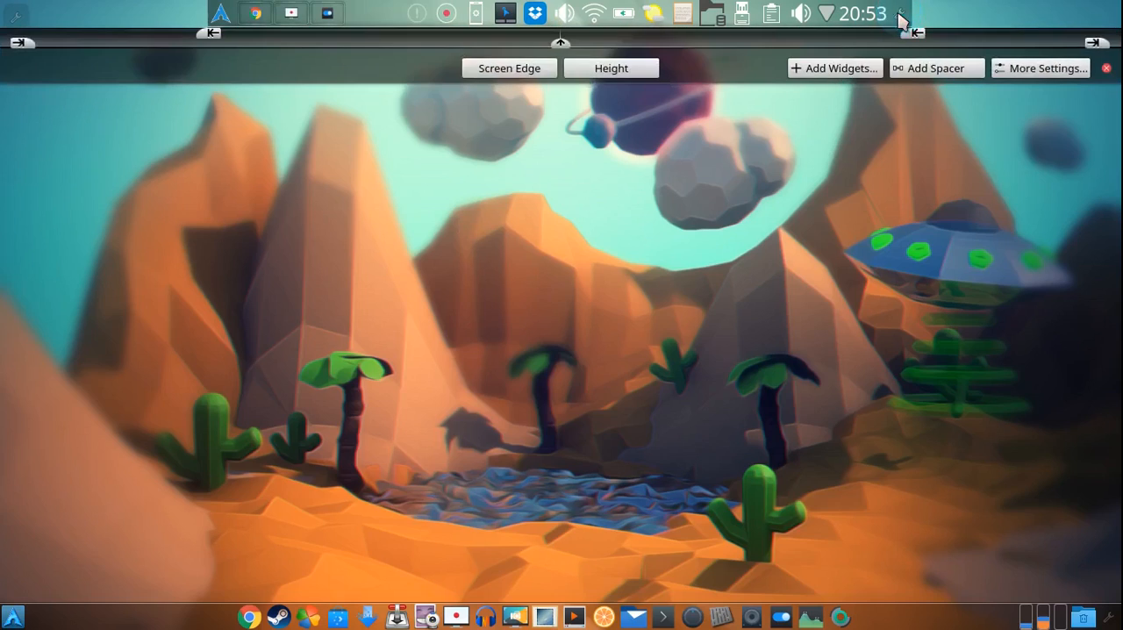
click(835, 68)
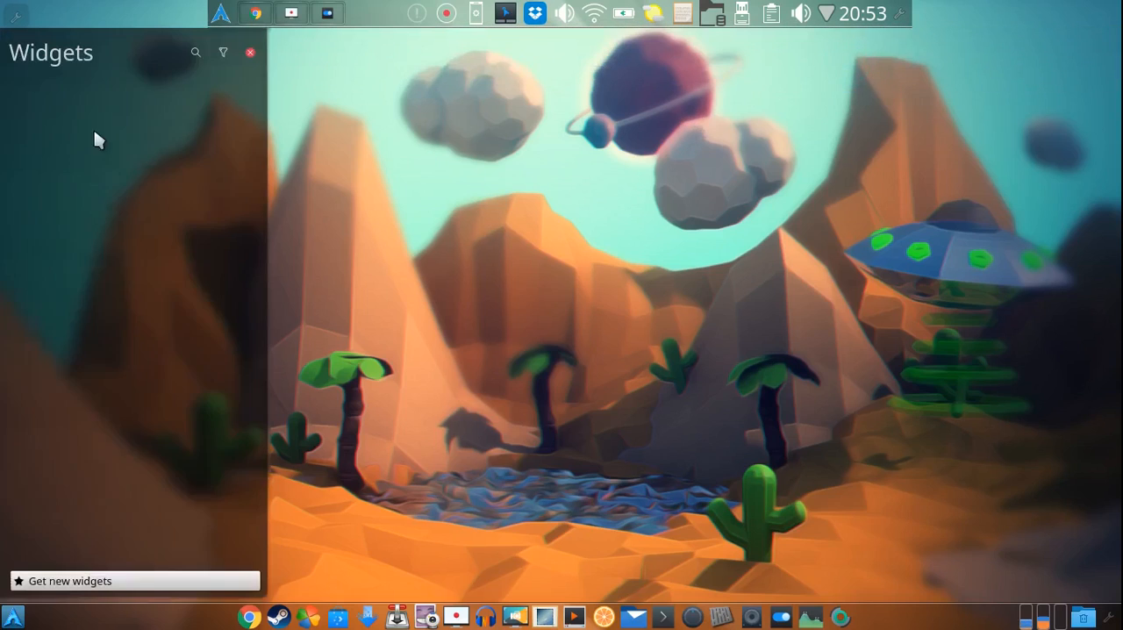
scroll(115, 175, down, 1)
scroll(158, 158, up, 1)
mouse_move(254, 96)
mouse_down()
mouse_move(254, 123)
mouse_move(255, 88)
mouse_up()
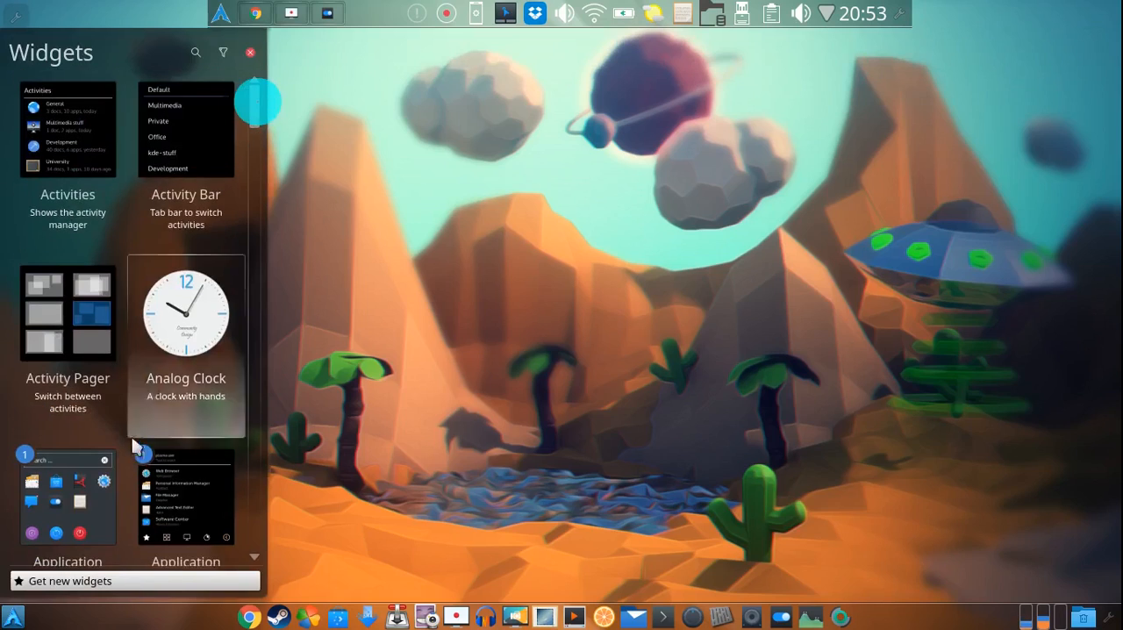
click(195, 52)
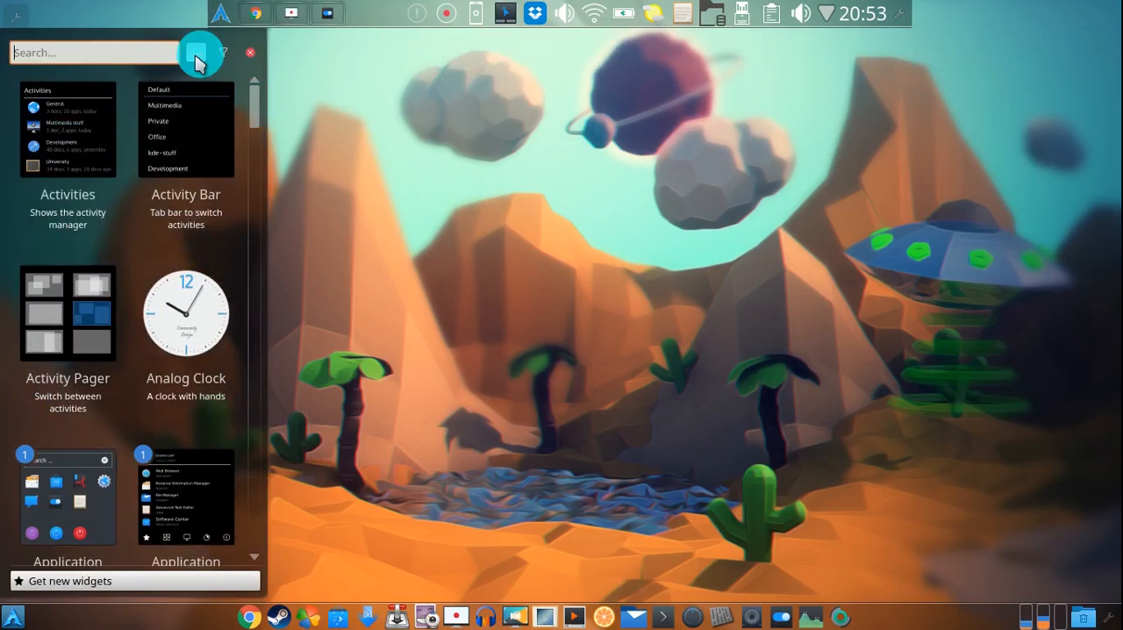
text(licon)
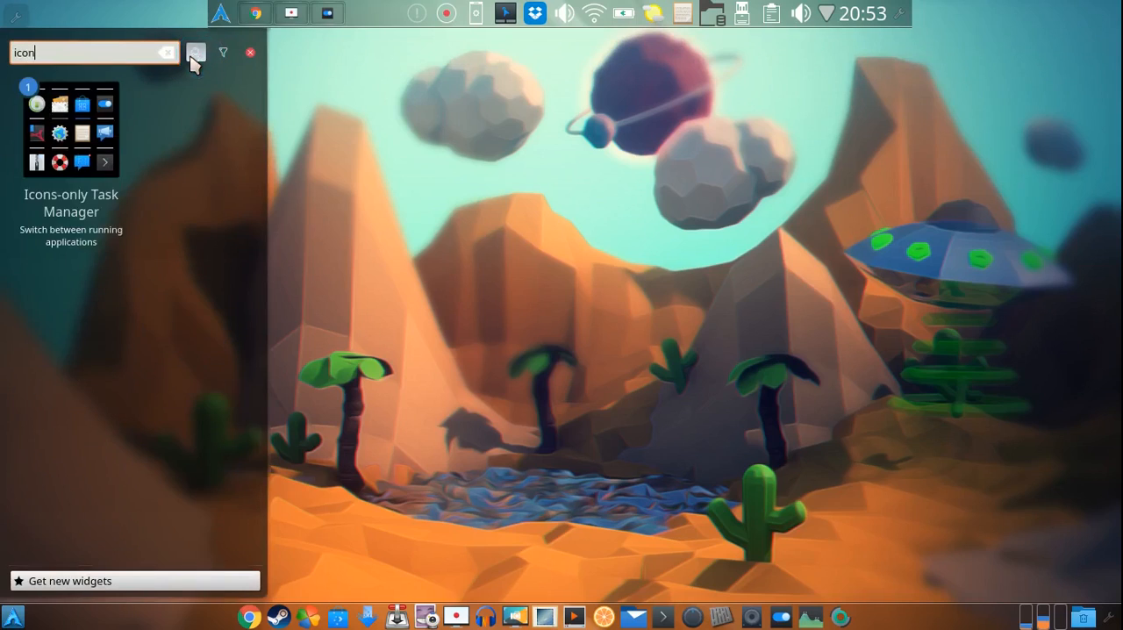
click(635, 133)
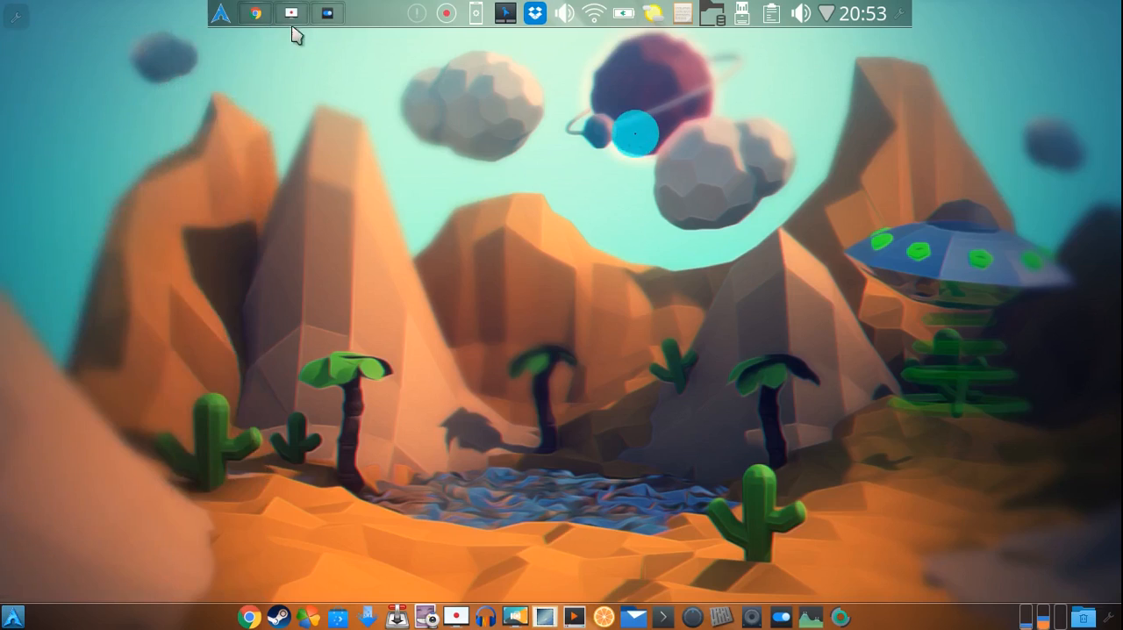
right_click(219, 16)
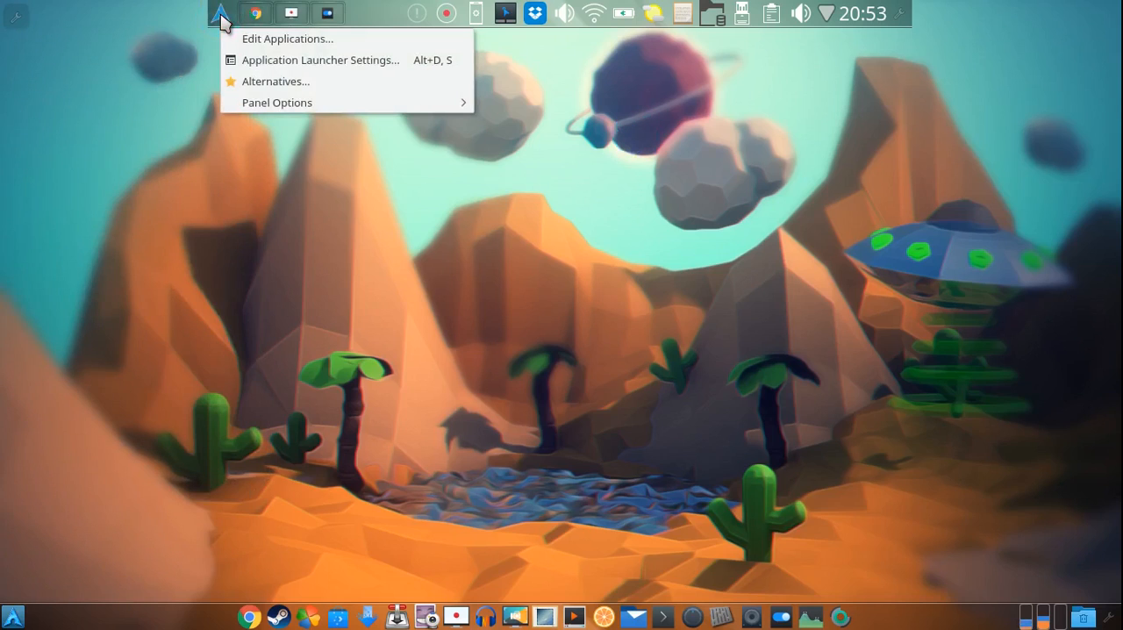
click(632, 237)
click(219, 16)
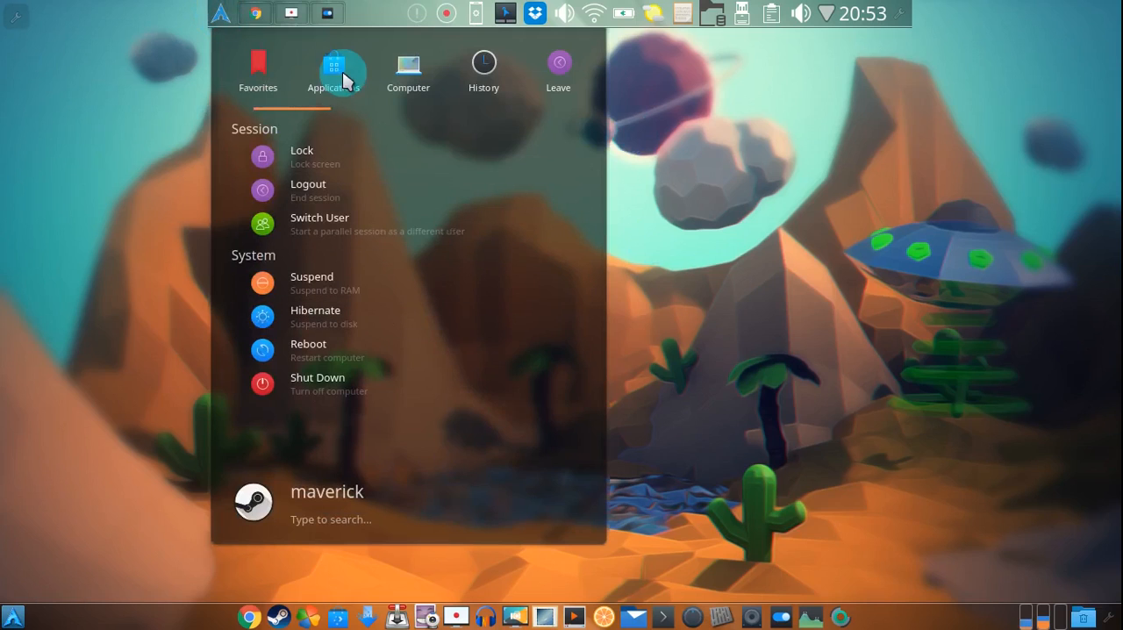
click(658, 171)
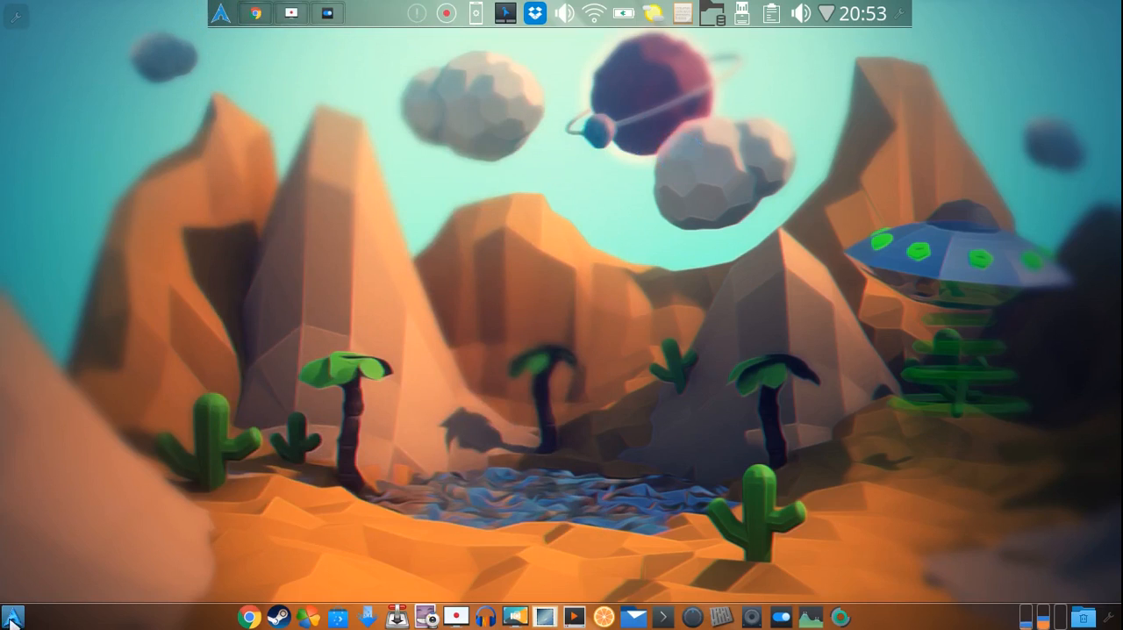
click(10, 619)
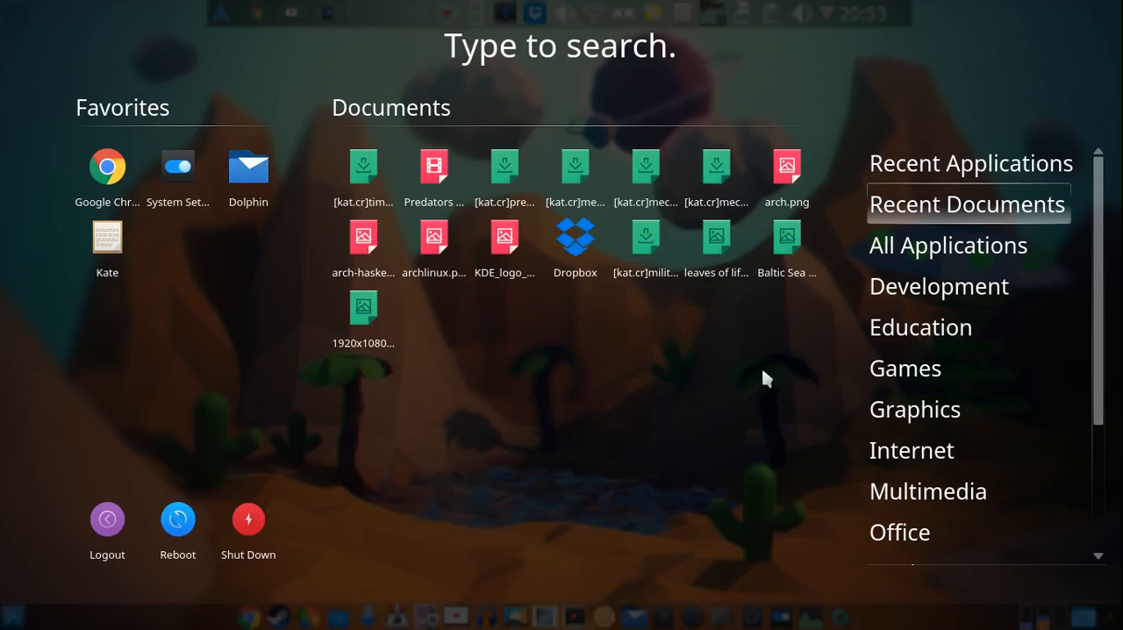
click(600, 402)
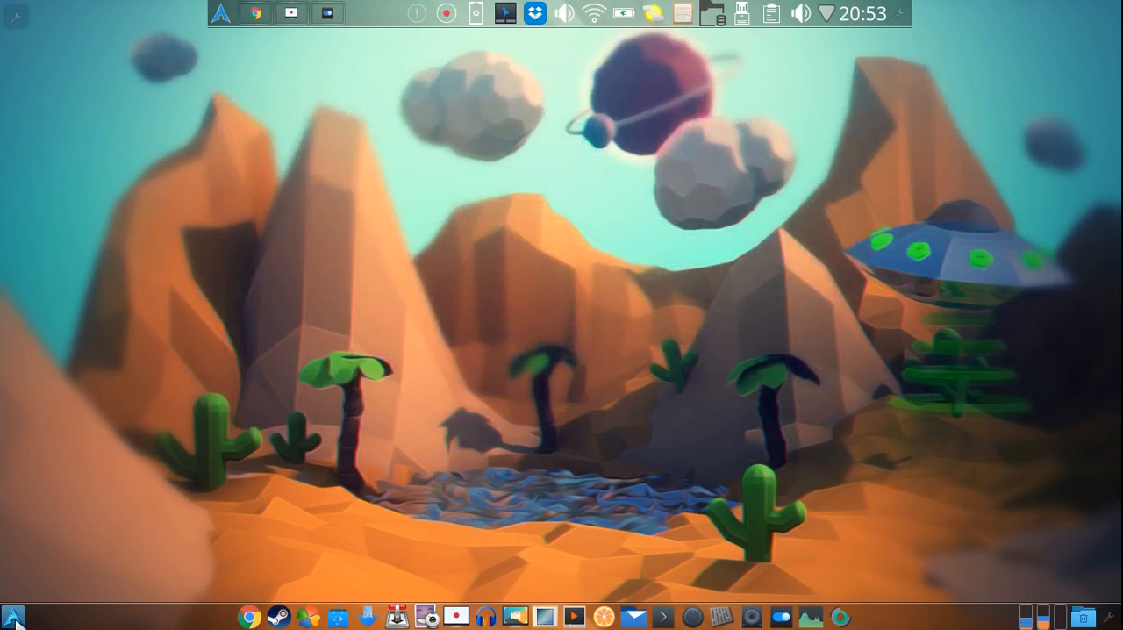
right_click(12, 619)
click(106, 492)
right_click(221, 13)
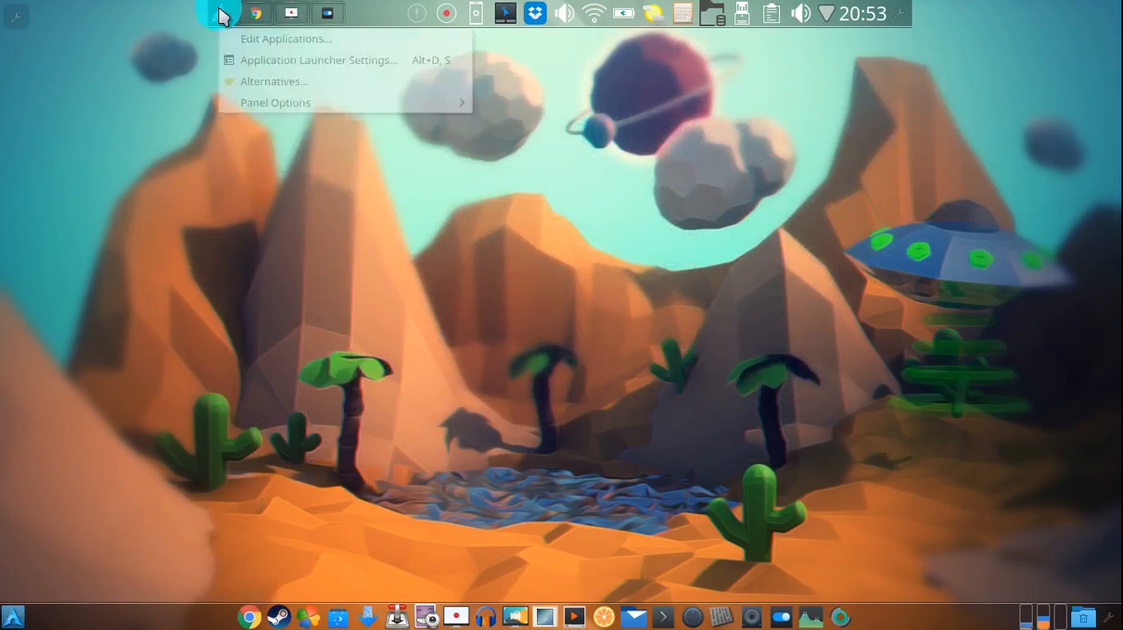
click(342, 59)
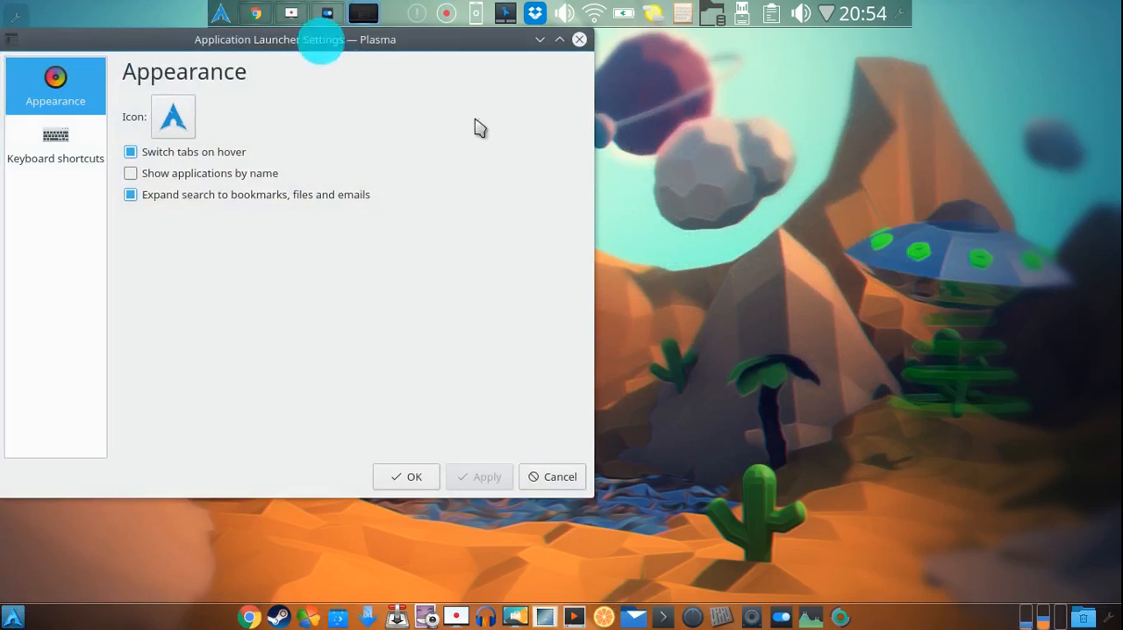
drag(436, 40, 593, 103)
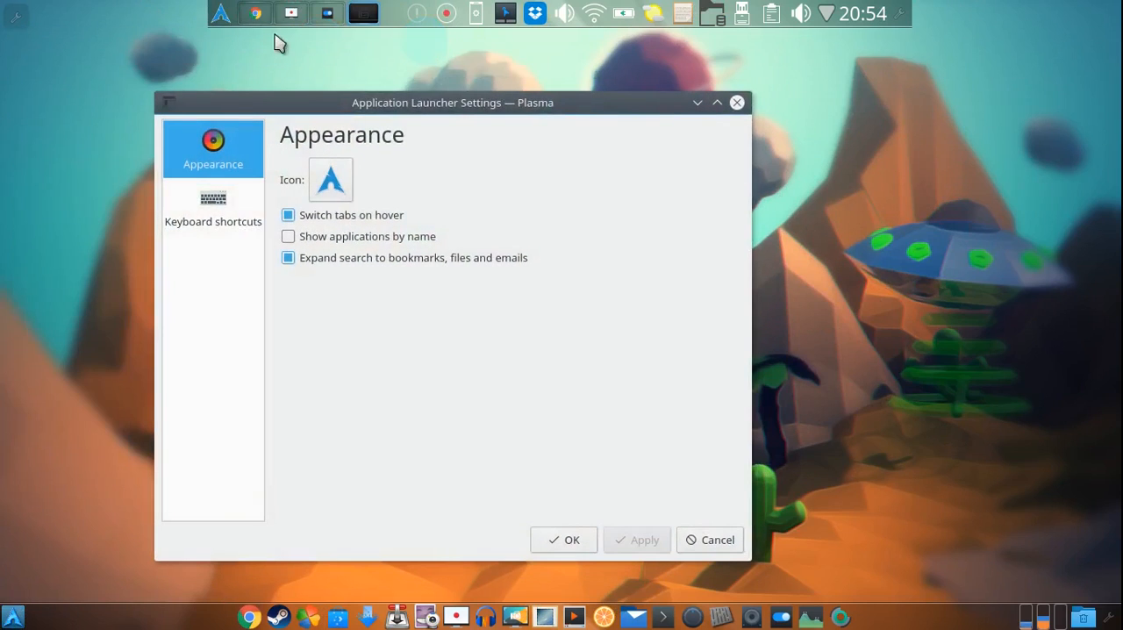
right_click(221, 13)
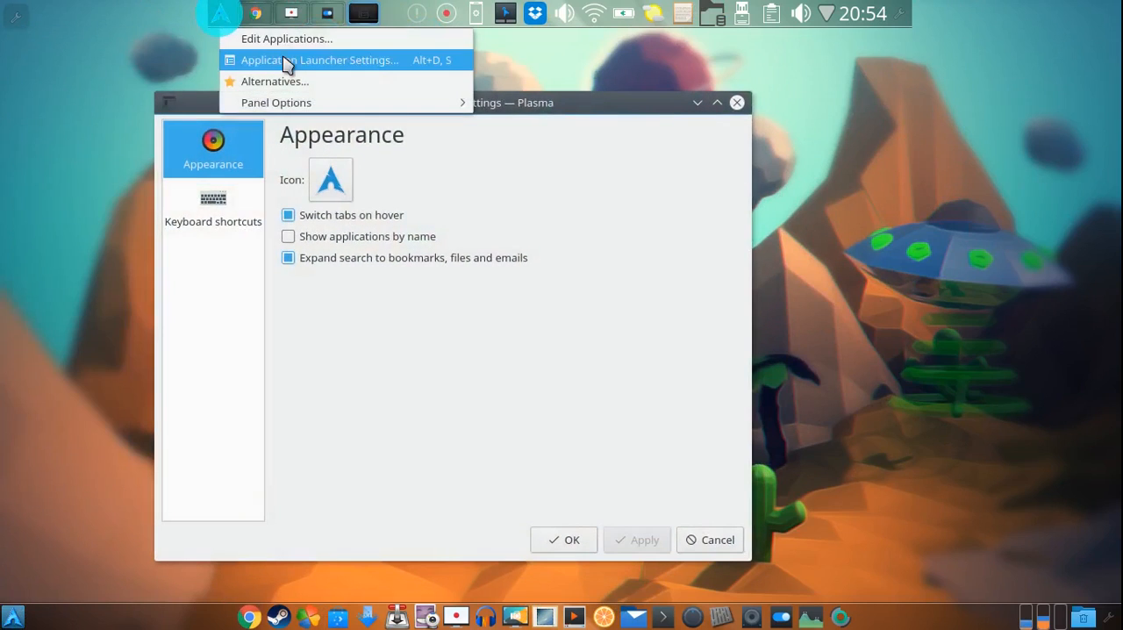
click(48, 493)
right_click(14, 617)
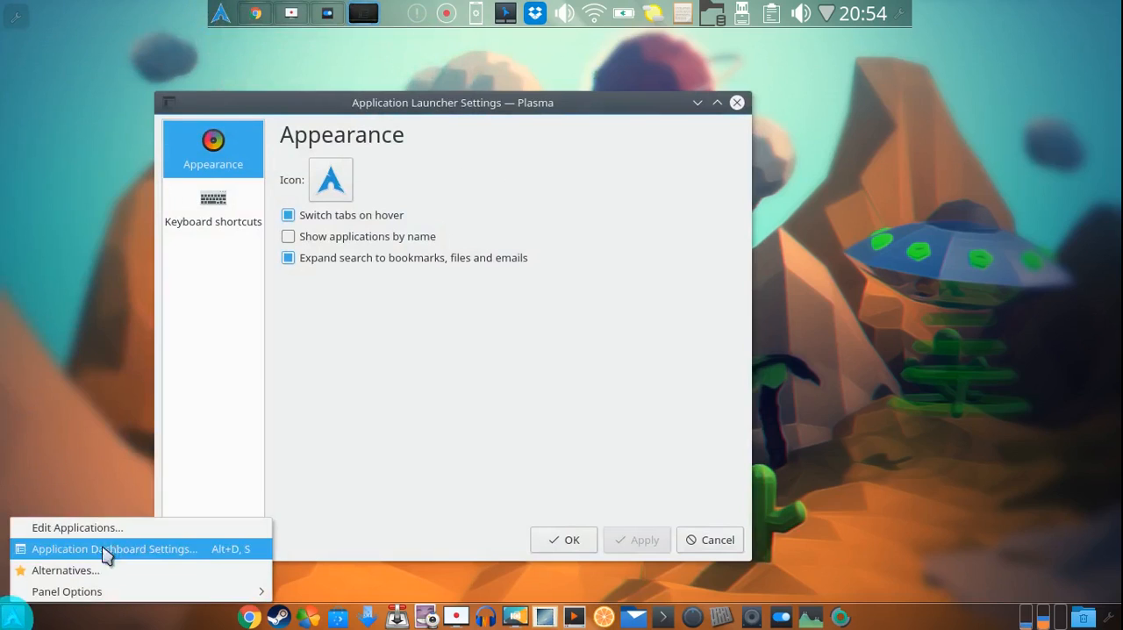
click(386, 361)
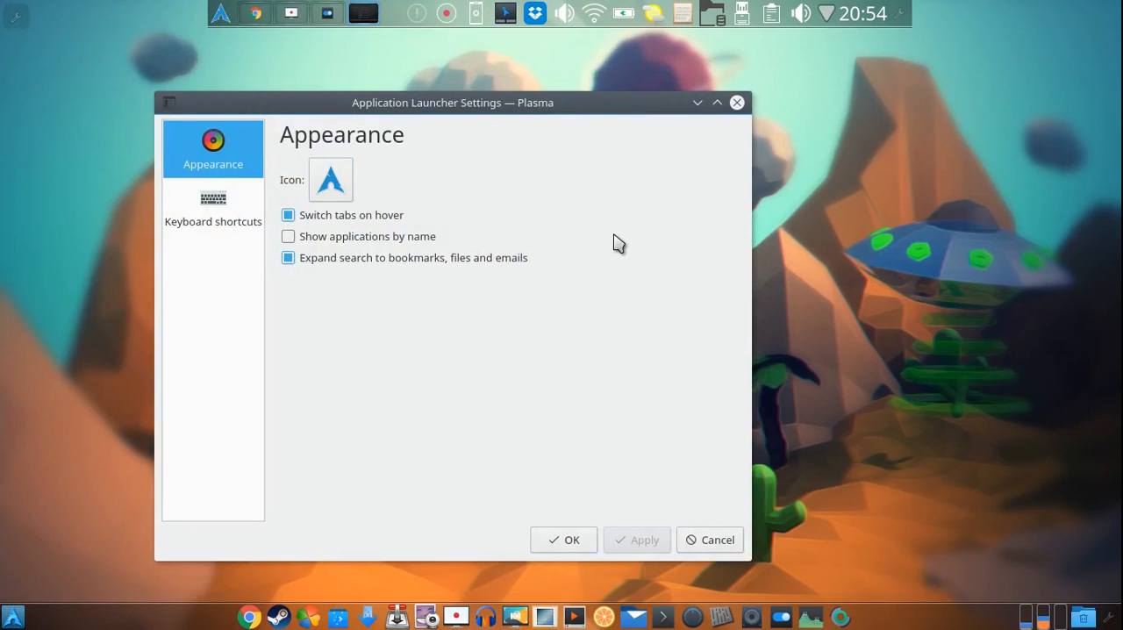
click(737, 101)
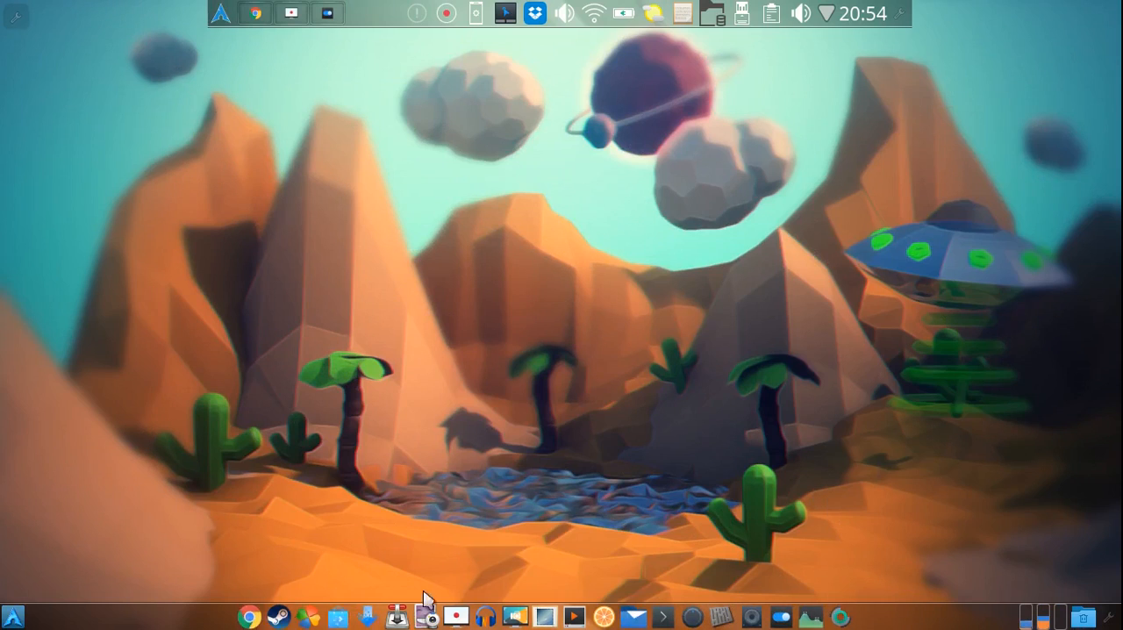
Move the spacer and a widget to after the app icons on the bottom panel.
click(1107, 619)
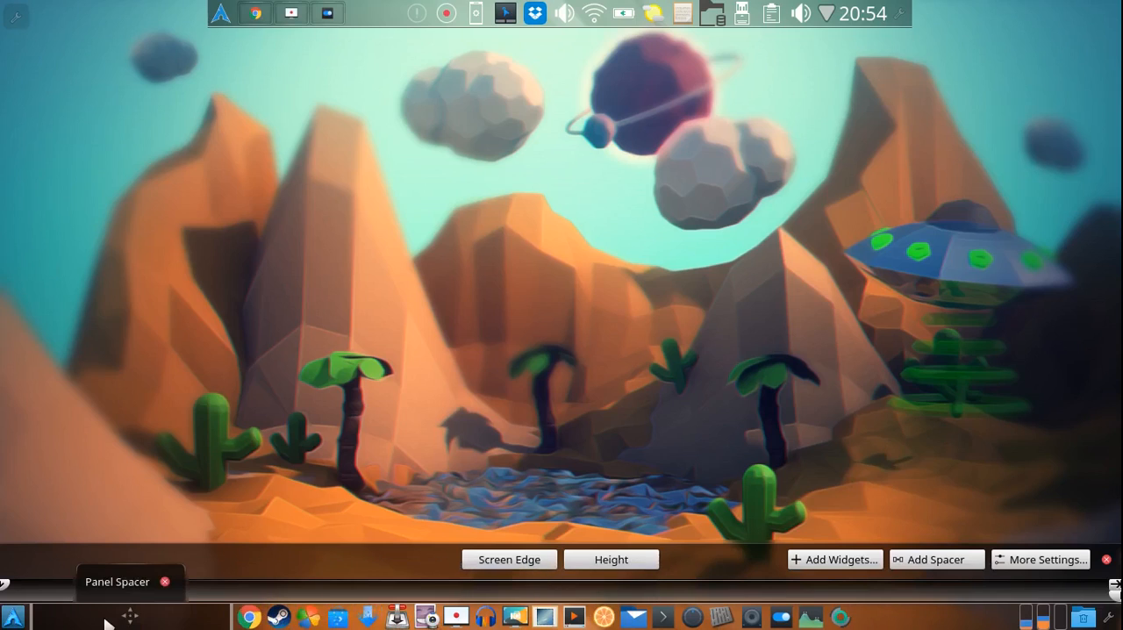
drag(105, 617, 935, 617)
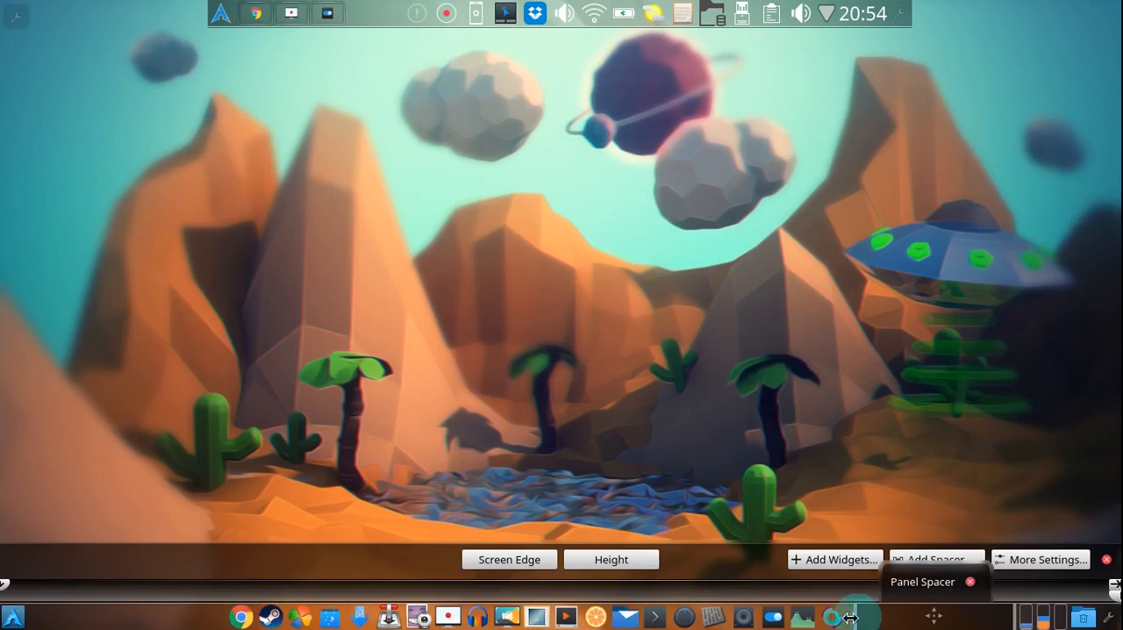
drag(858, 617, 935, 617)
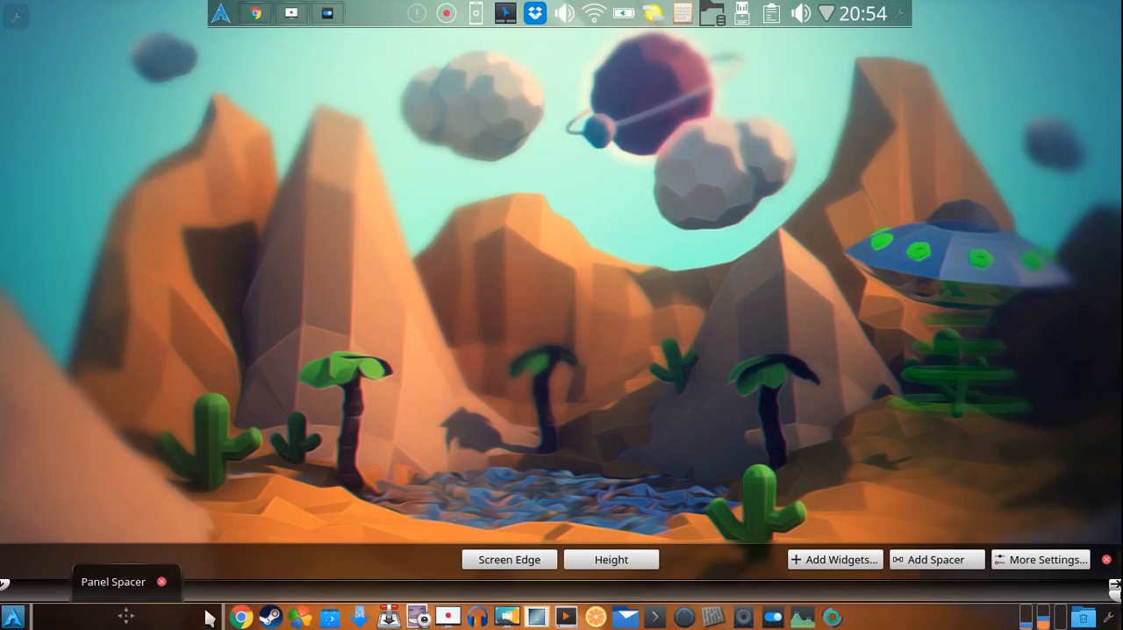
click(571, 350)
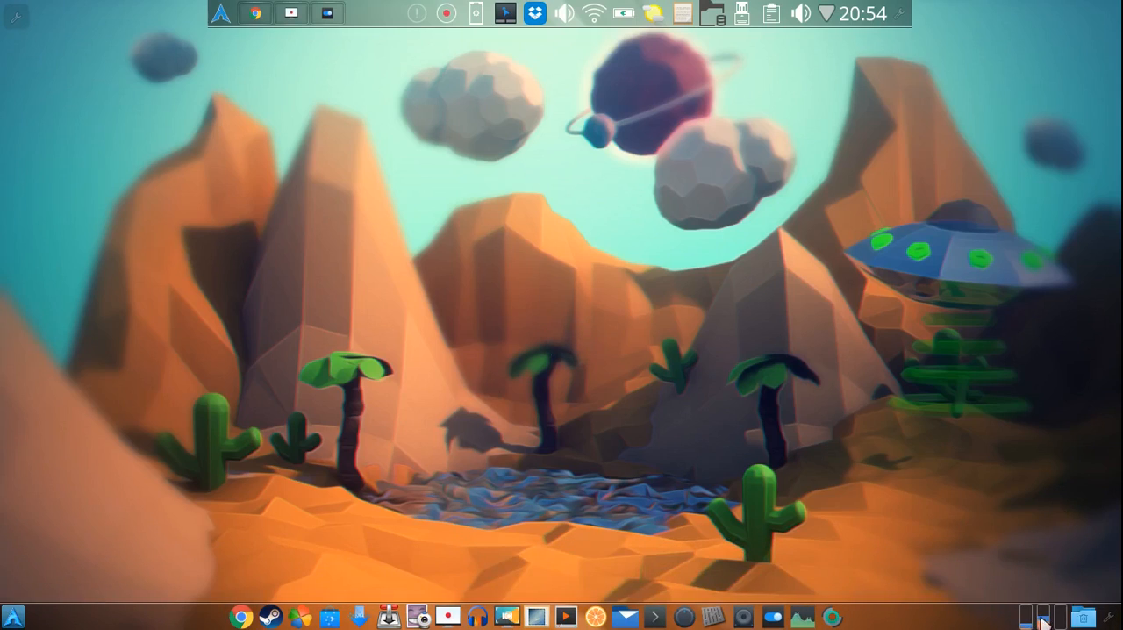
Shift the System Load Viewer further right on the bottom panel and reopen panel editing.
click(1110, 617)
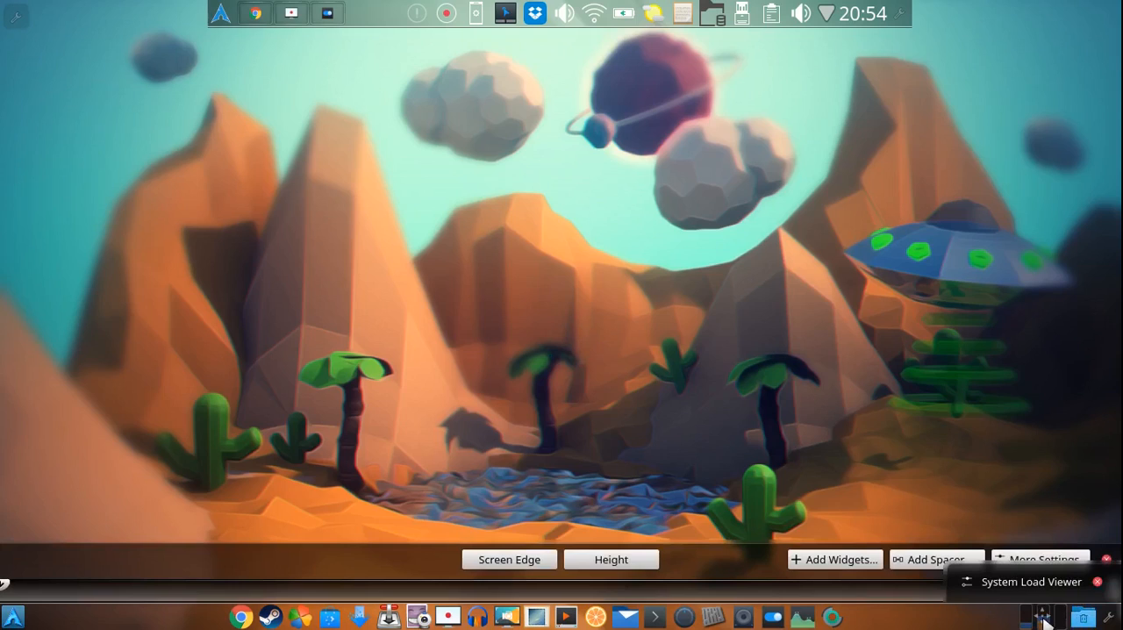
drag(1046, 619, 1084, 619)
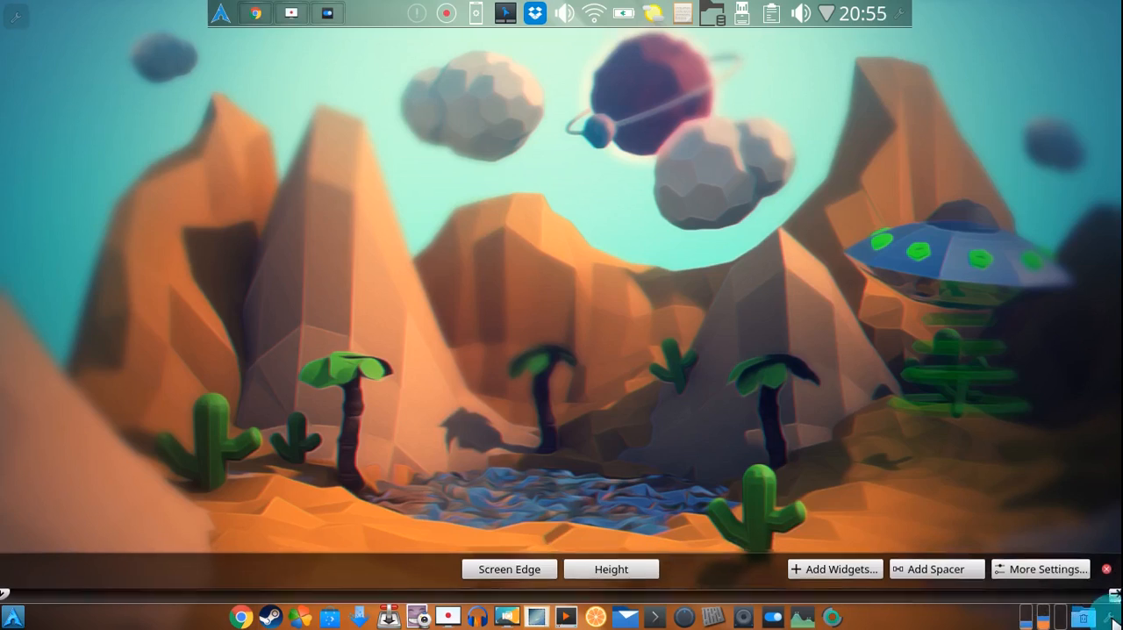
click(1115, 621)
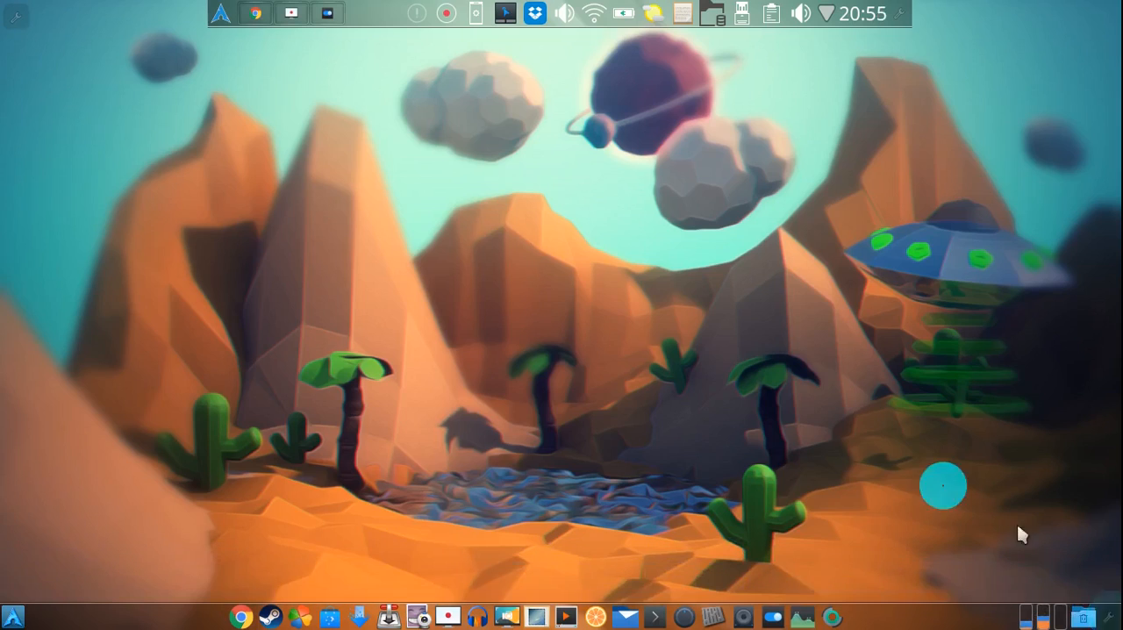
click(1107, 607)
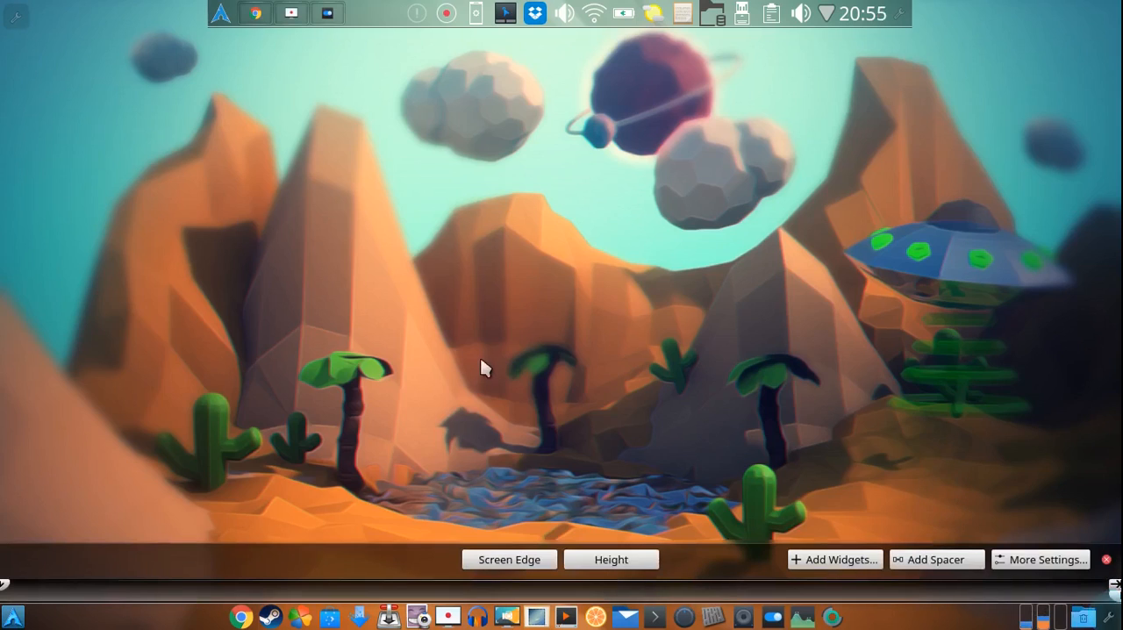
Look up the Trashcan widget in the widget browser, then close it.
click(842, 560)
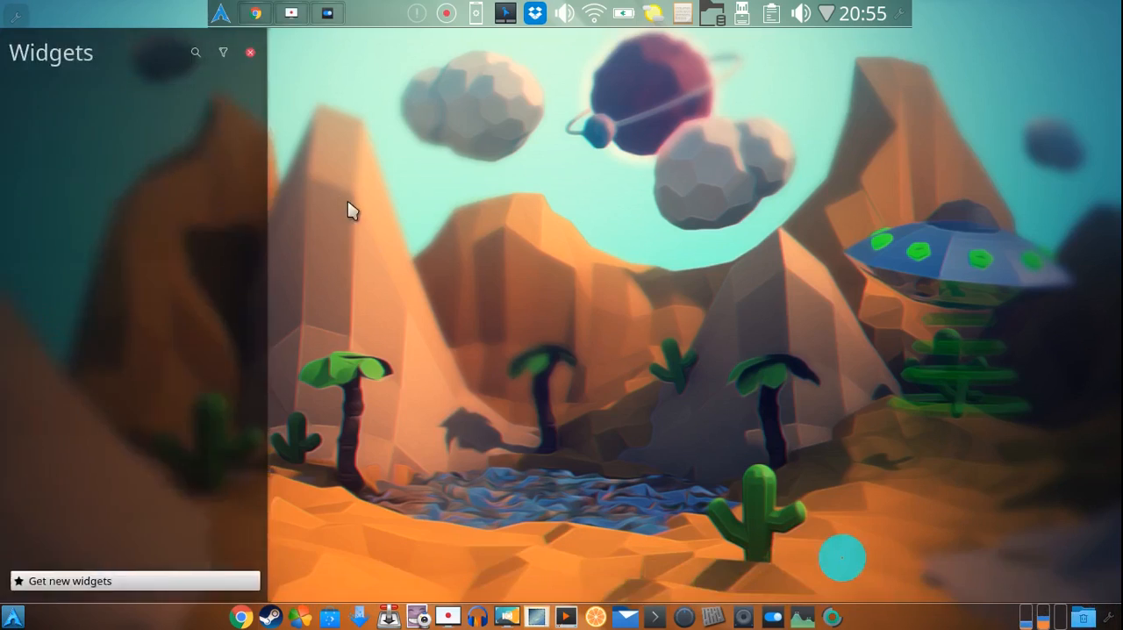
text(trash)
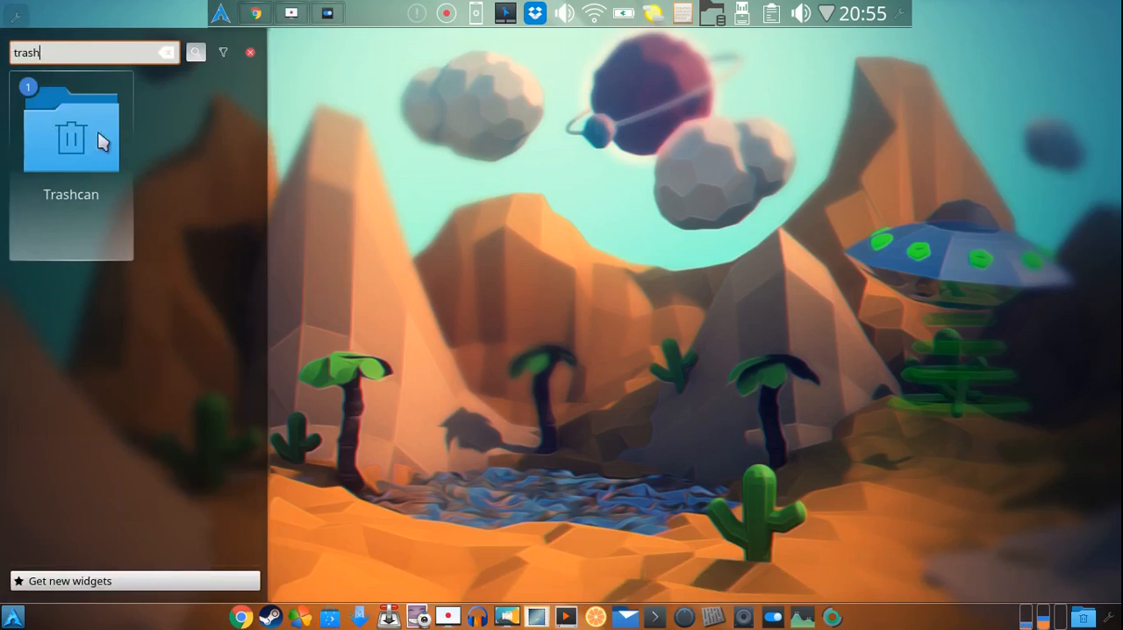
click(668, 236)
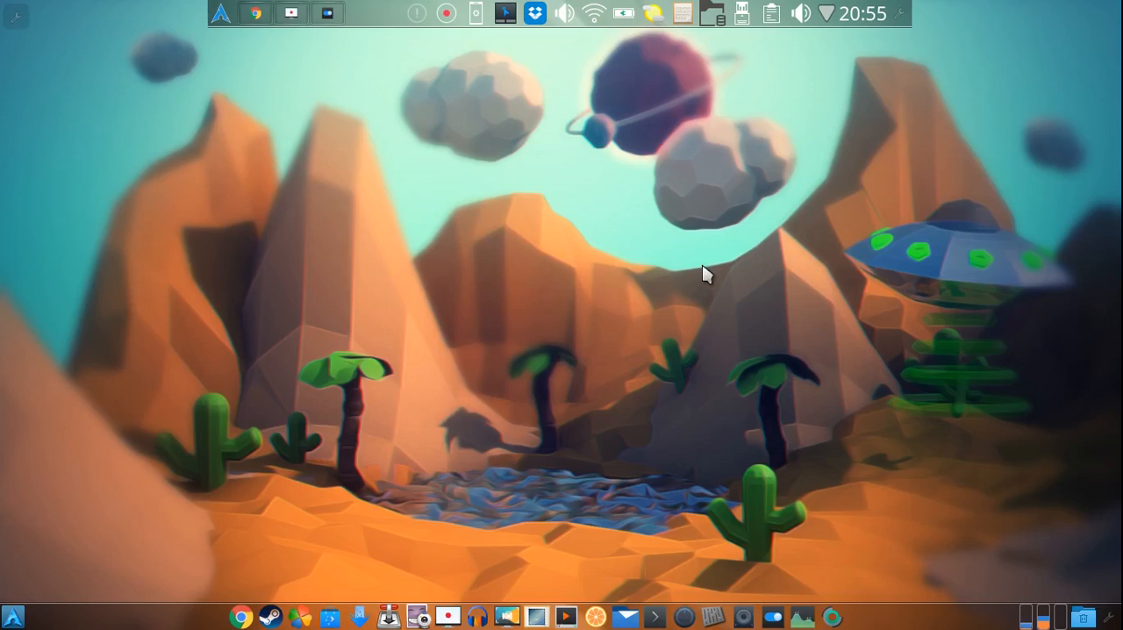
Bring up the desktop context menu and dismiss it.
right_click(649, 265)
click(489, 237)
Restore System Settings and search the online theme downloader for 'oxyzone'.
click(326, 12)
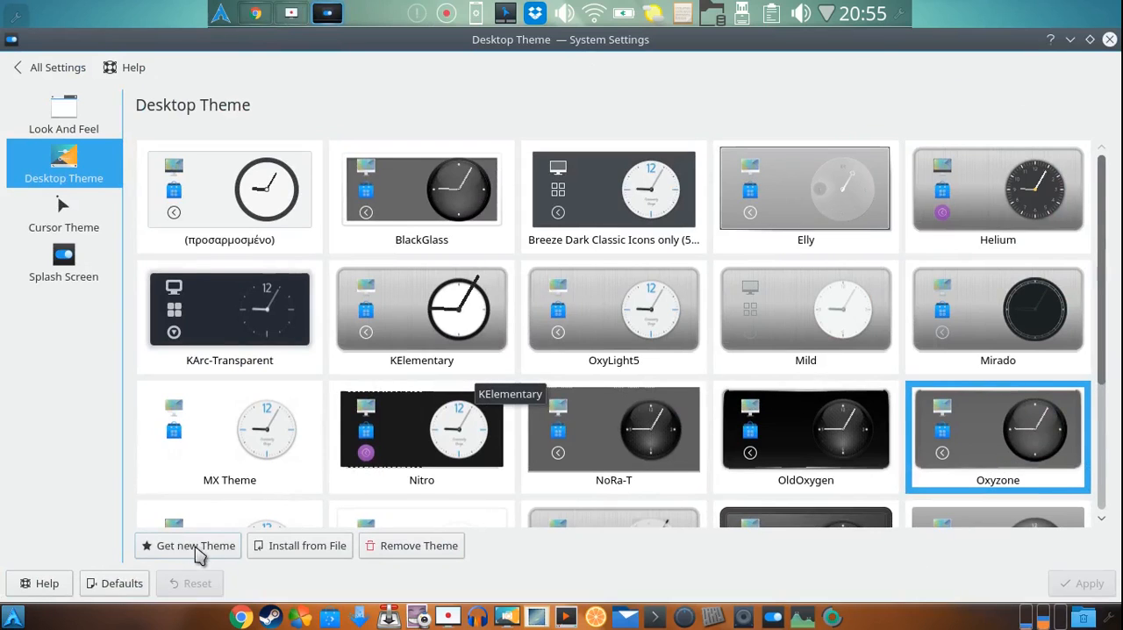
click(196, 545)
click(756, 333)
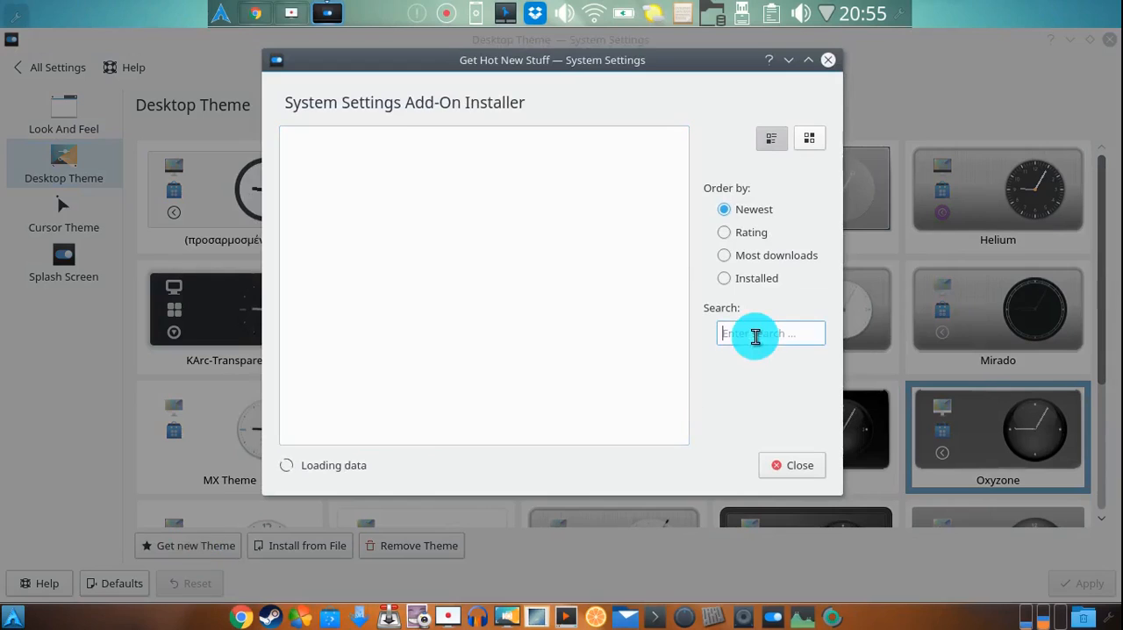
text(oxy)
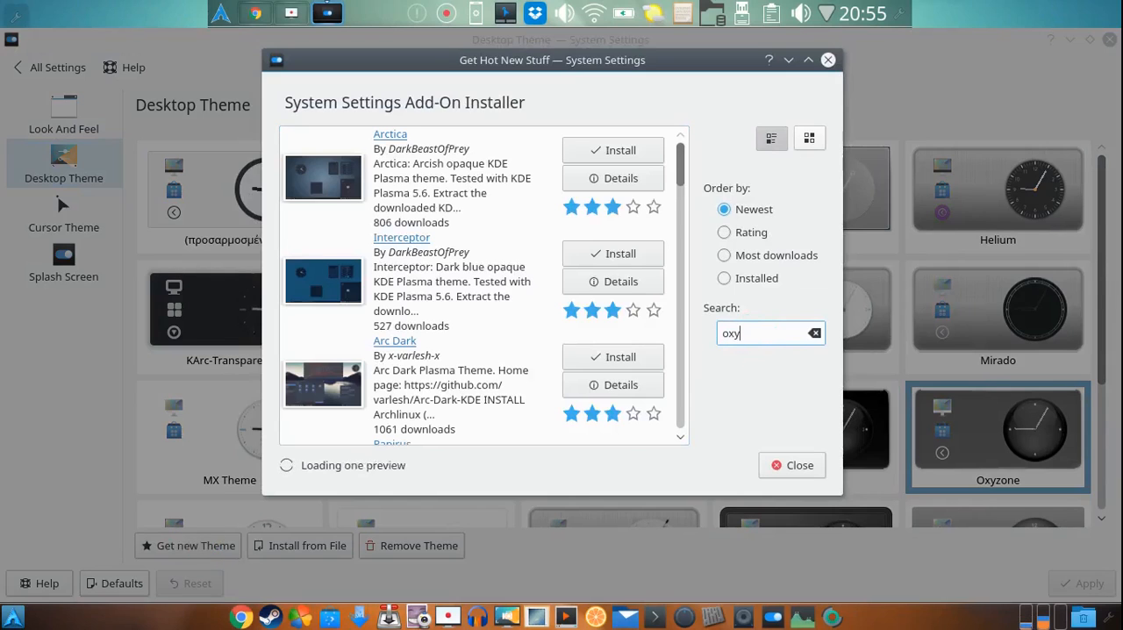
key(Return)
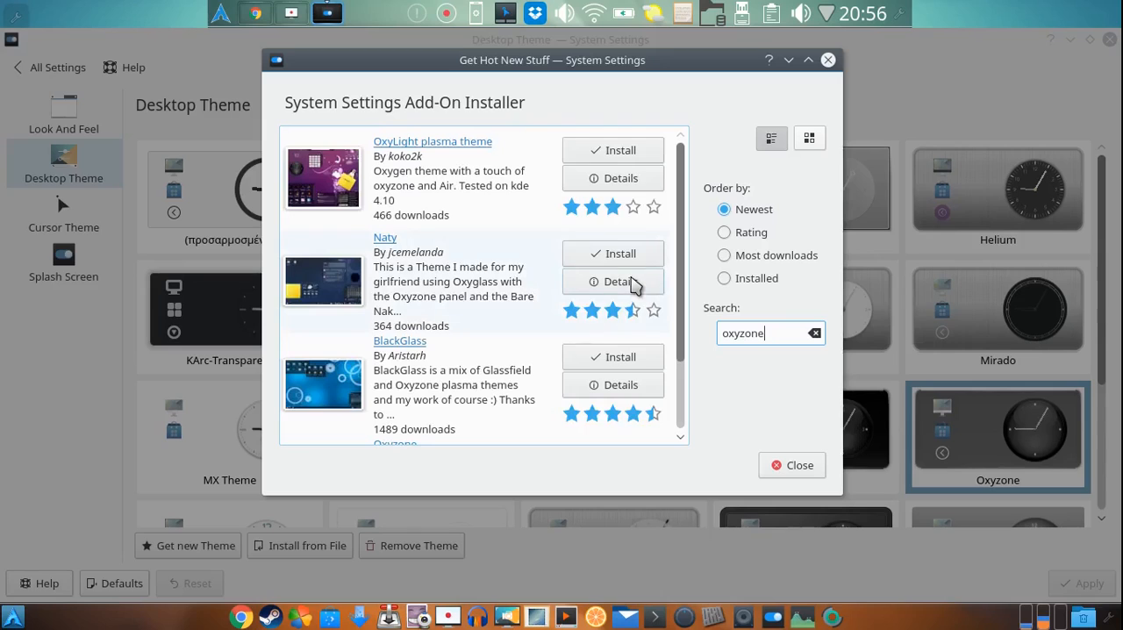
drag(681, 218, 688, 311)
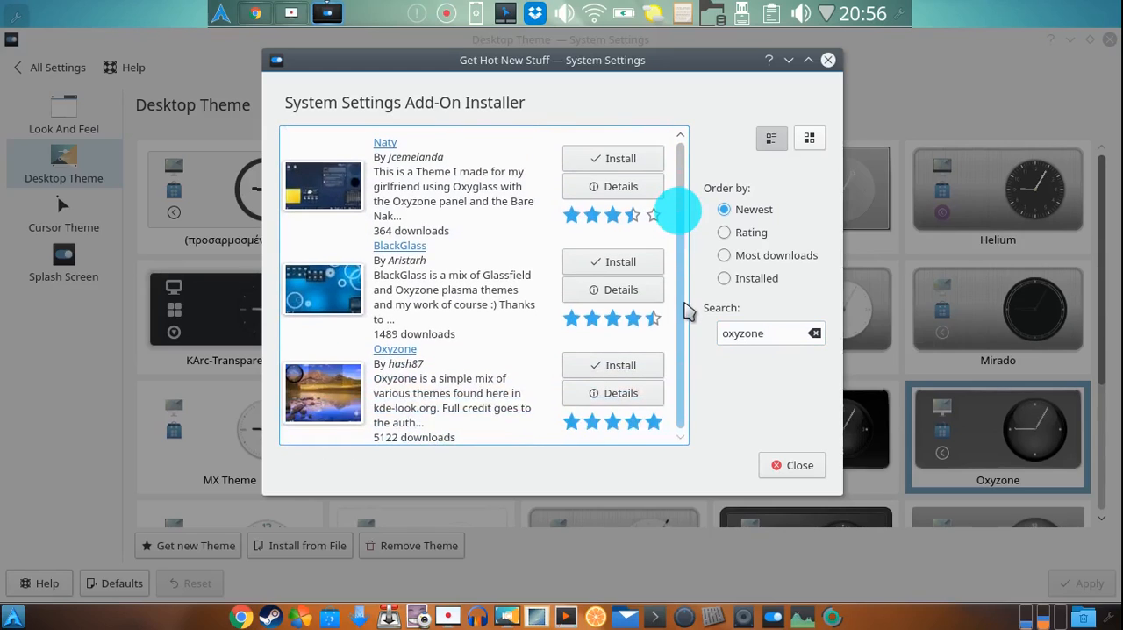
Install the Oxyzone desktop theme and close the downloader.
click(425, 393)
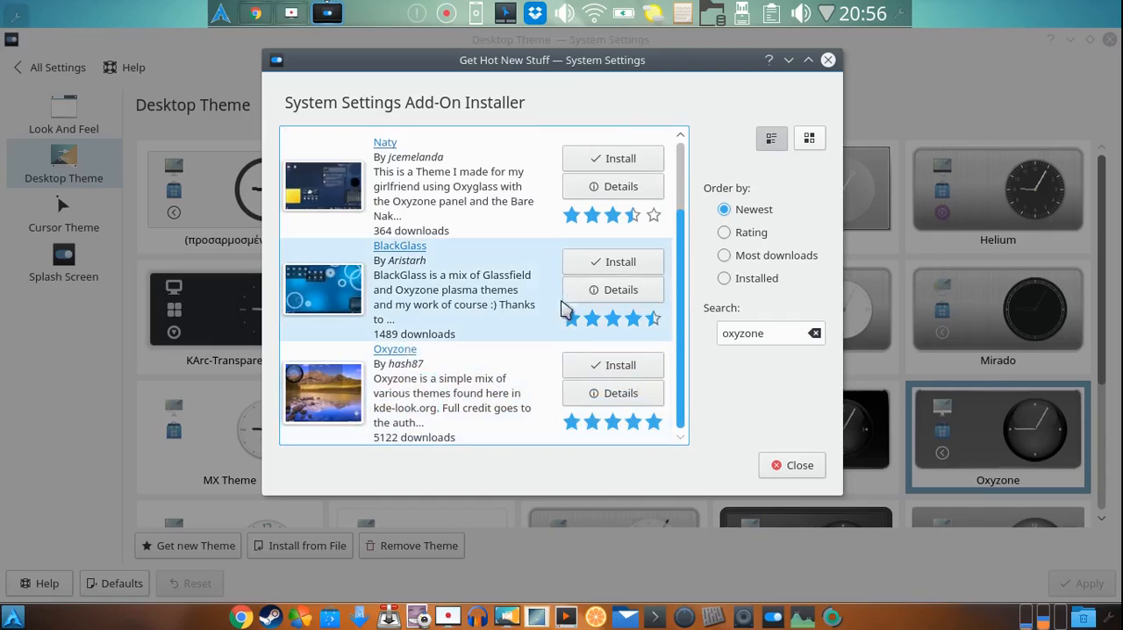
scroll(507, 321, up, 1)
scroll(507, 321, down, 1)
click(613, 365)
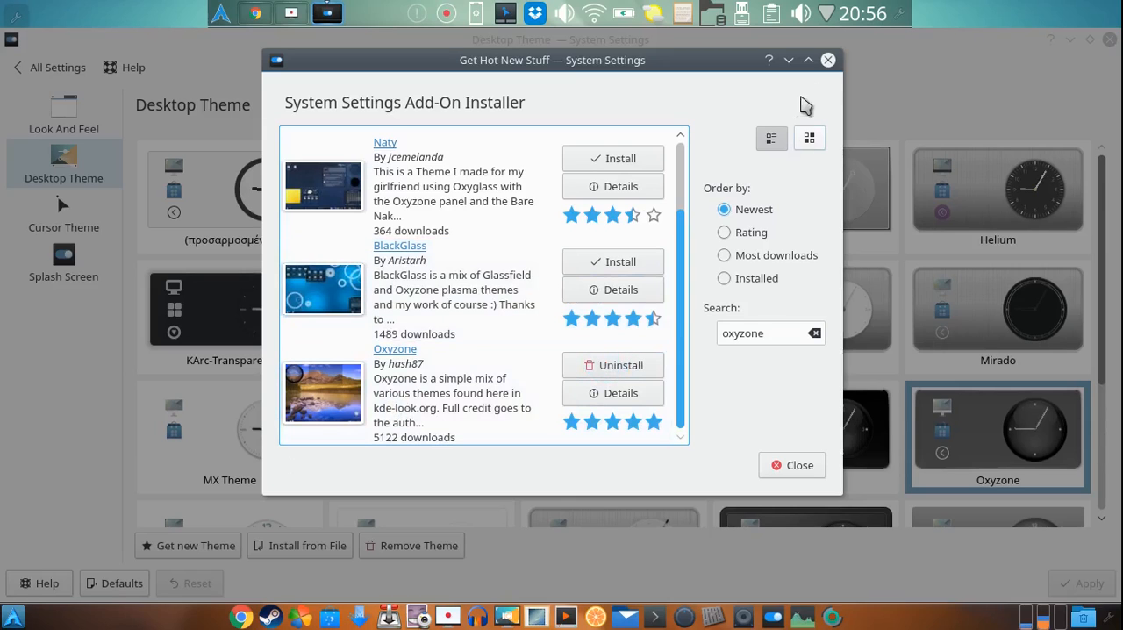
click(828, 59)
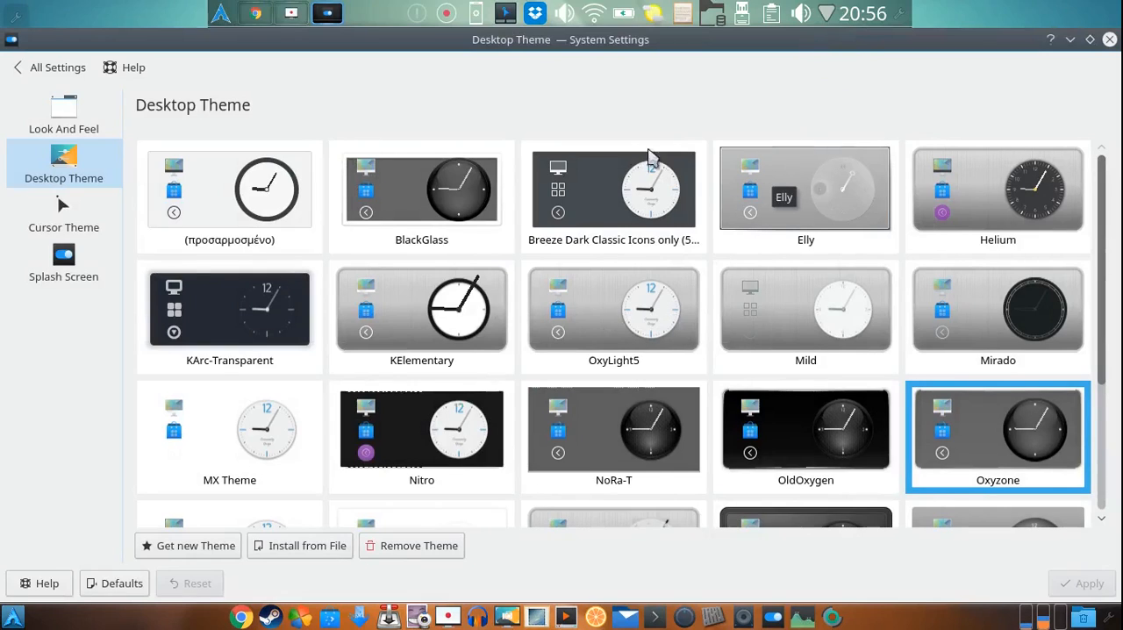
Try the Oxygen Zion cursor theme, then discard the unapplied change.
click(92, 218)
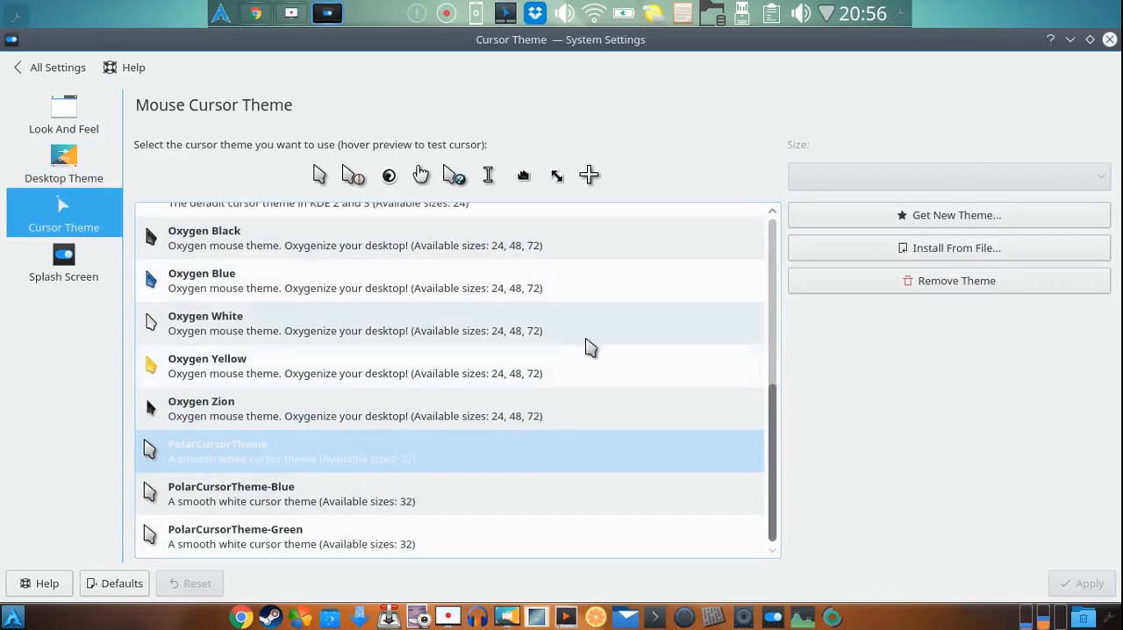
click(397, 411)
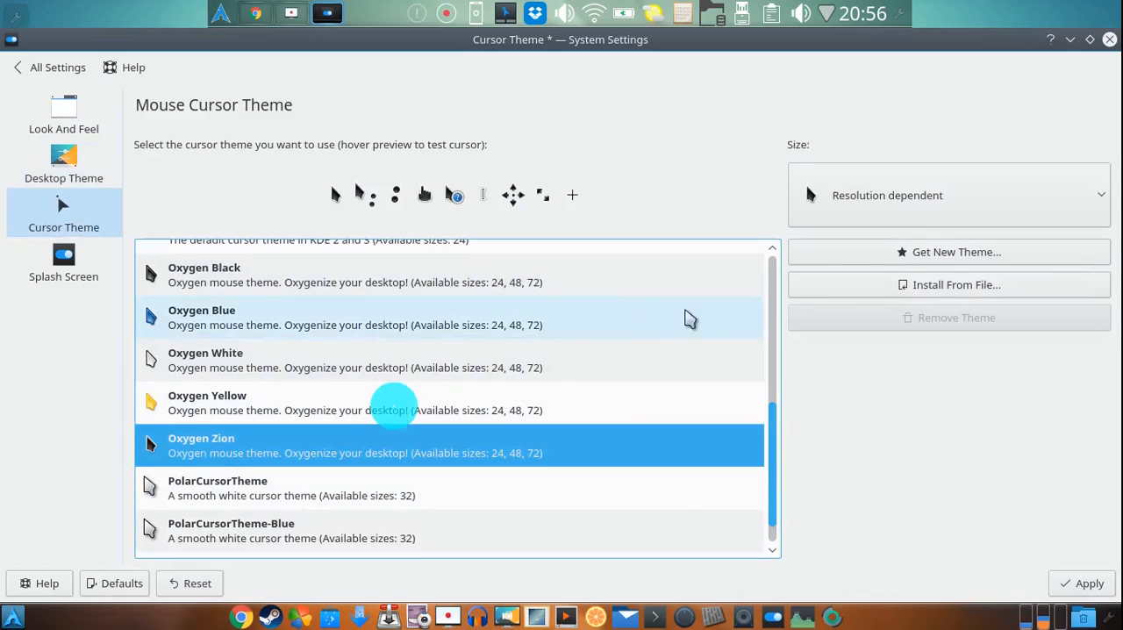
click(1069, 39)
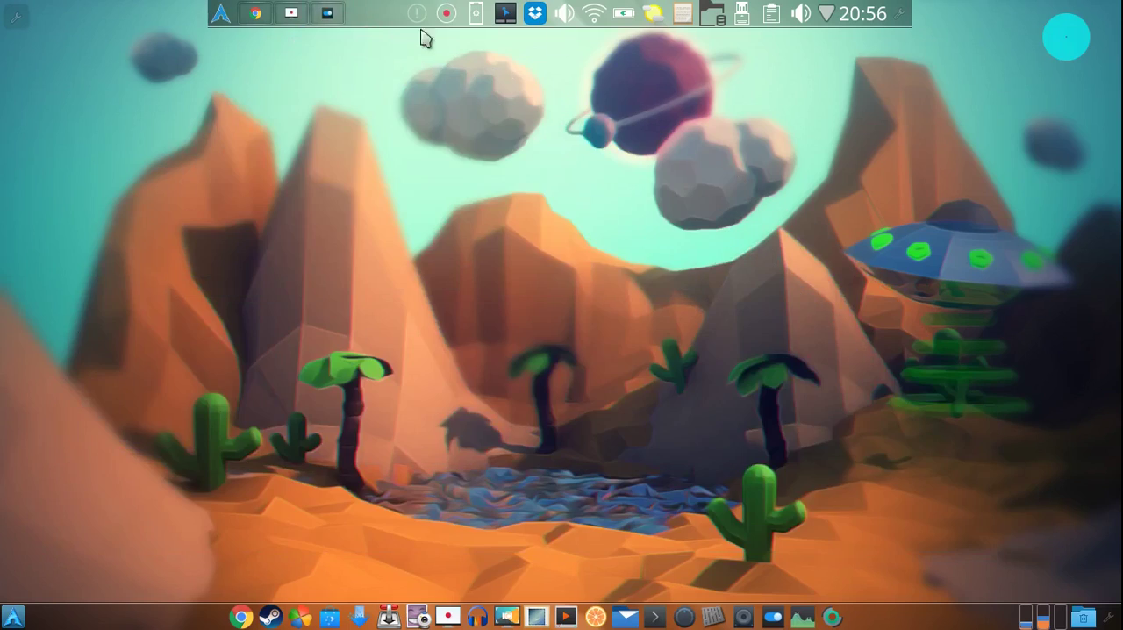
click(332, 14)
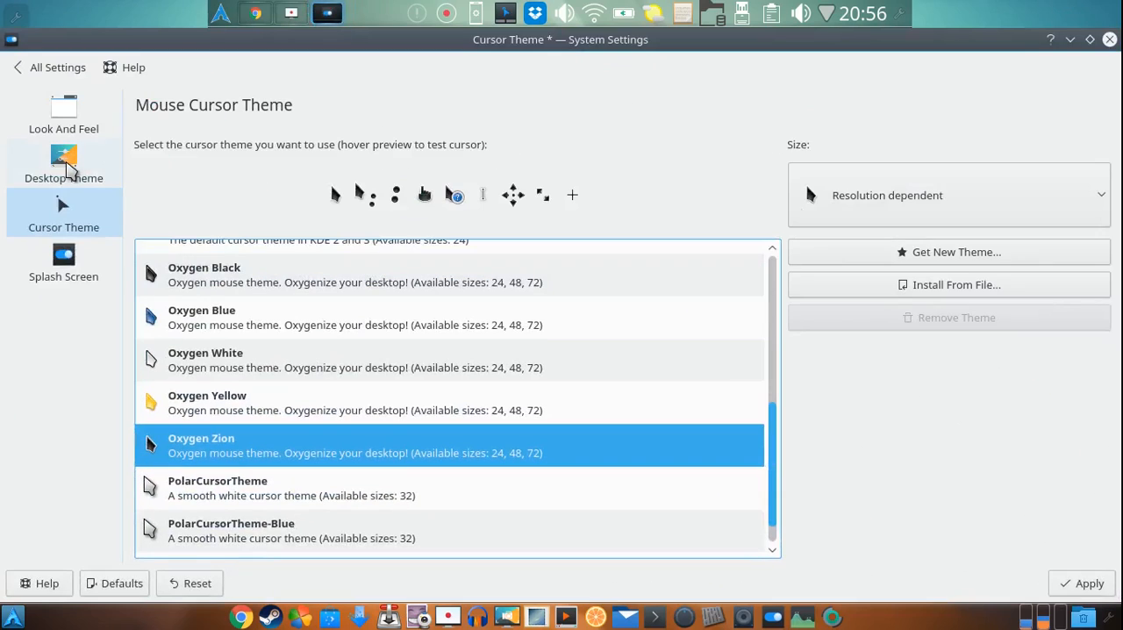
click(72, 163)
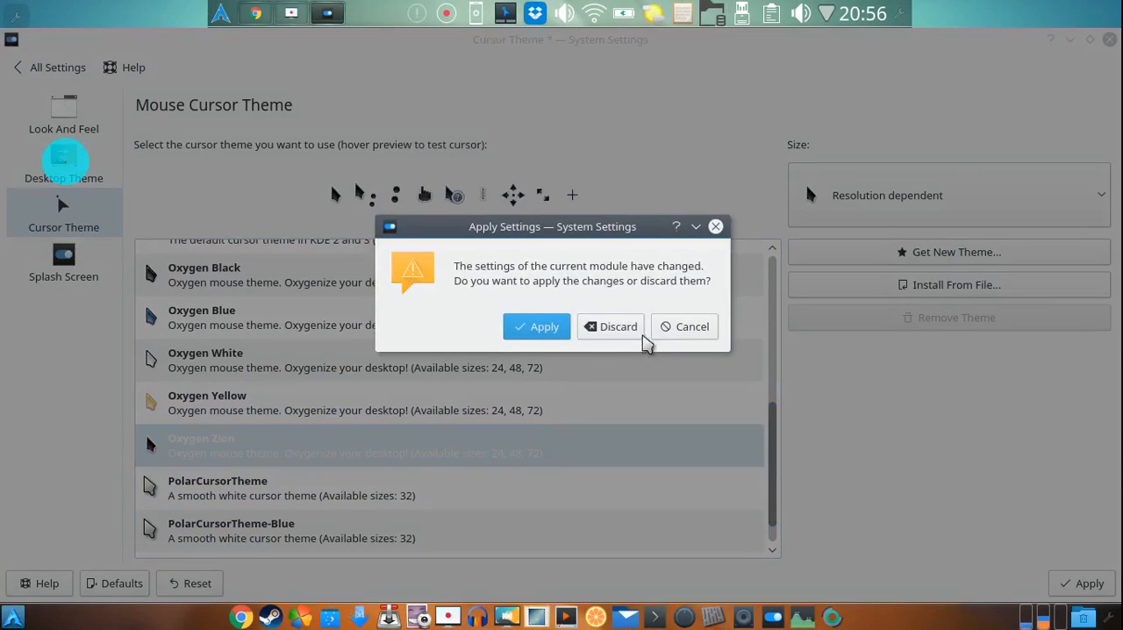
click(605, 326)
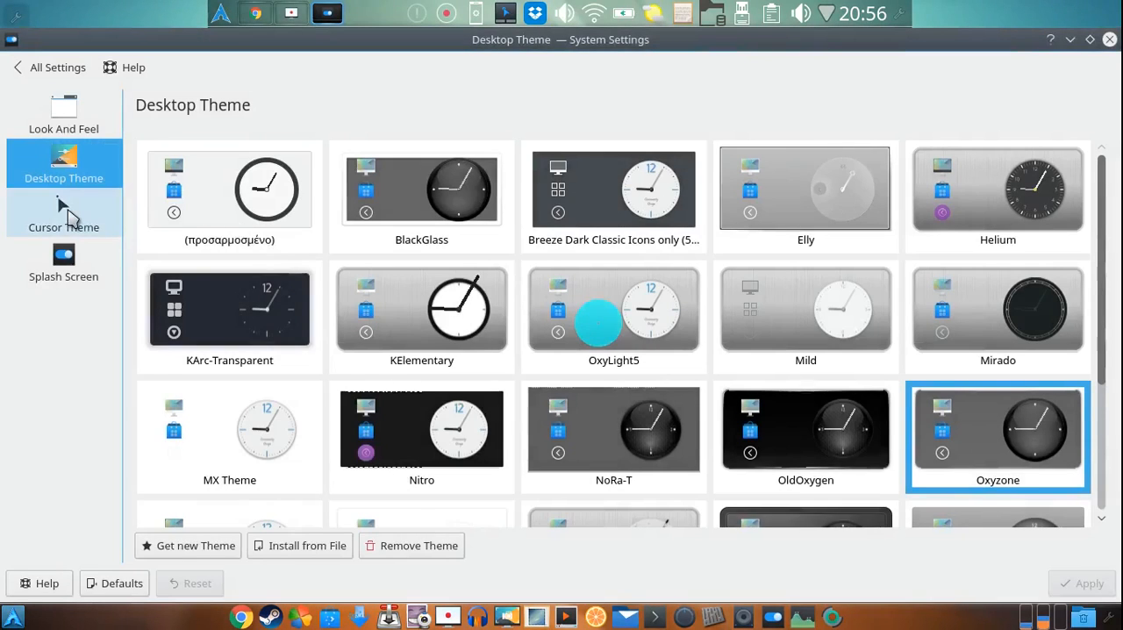
Choose PolarCursorTheme as the cursor theme and close System Settings.
click(64, 214)
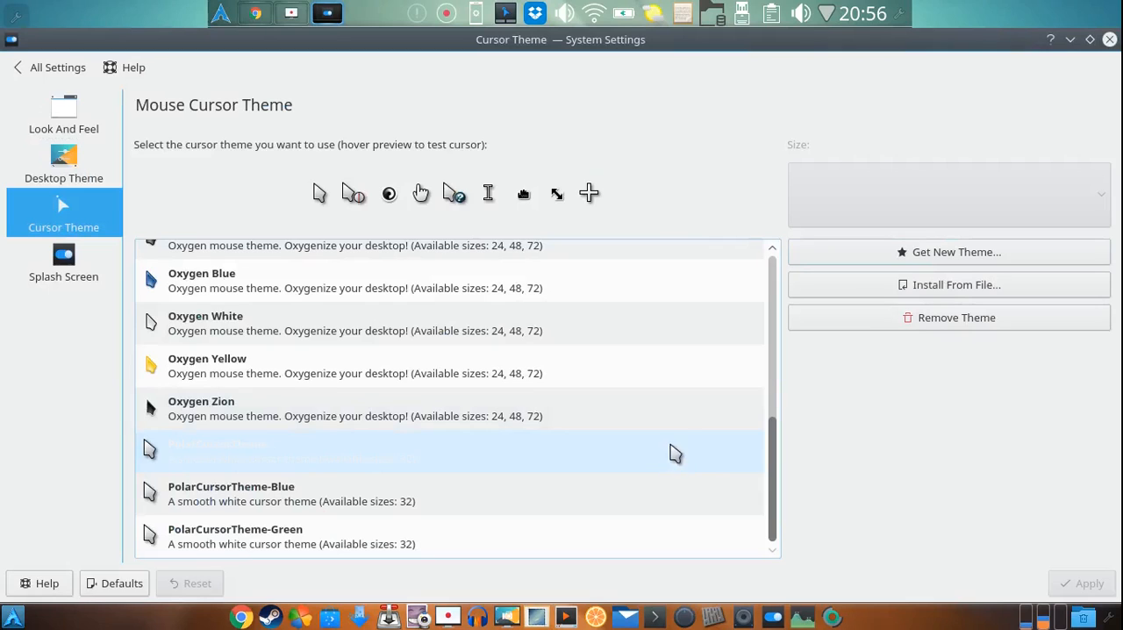
click(680, 449)
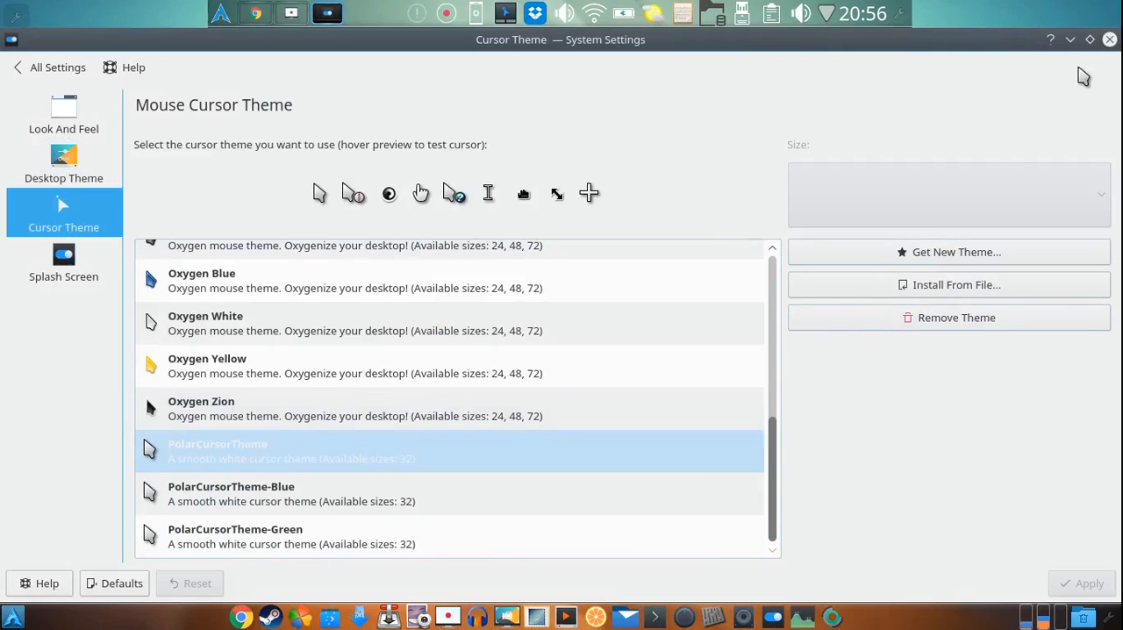
click(1109, 39)
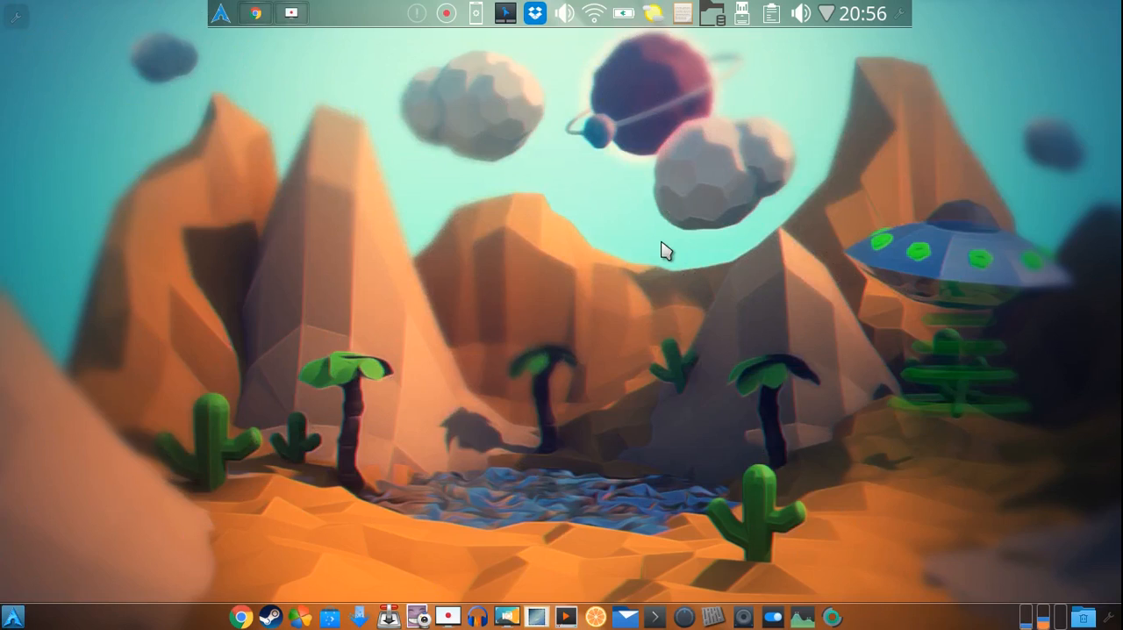
click(220, 12)
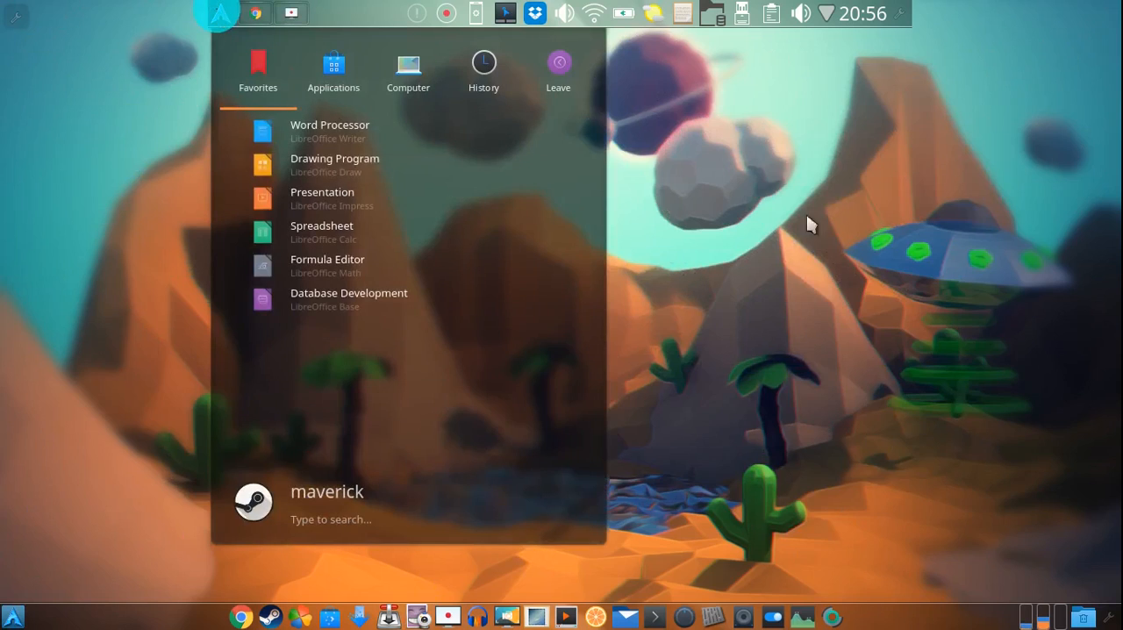
click(828, 221)
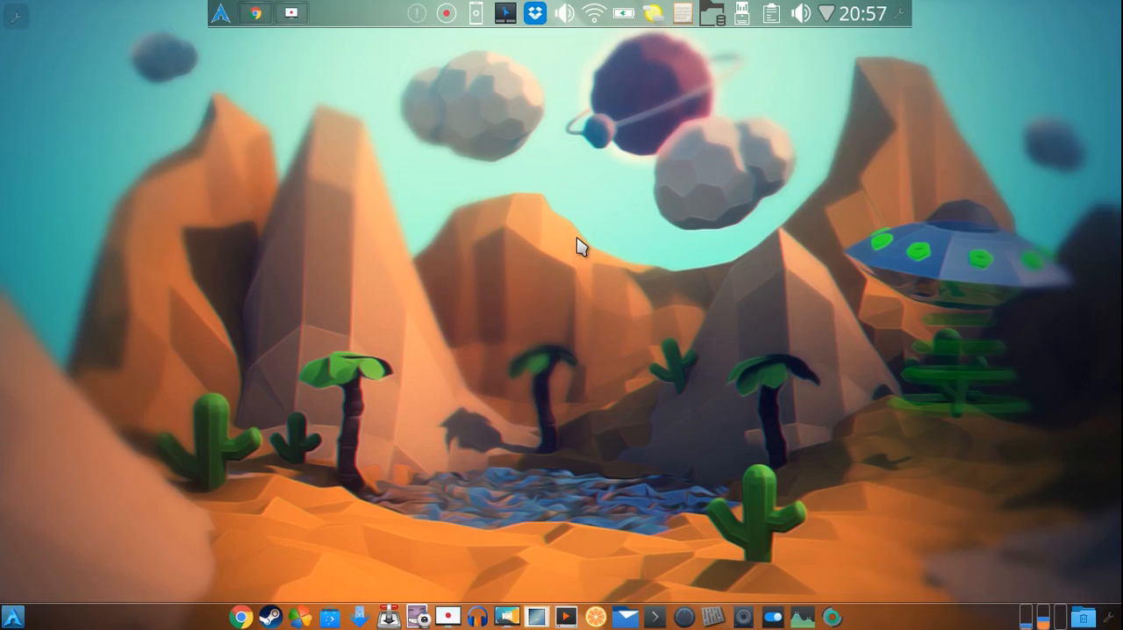
right_click(460, 160)
click(393, 158)
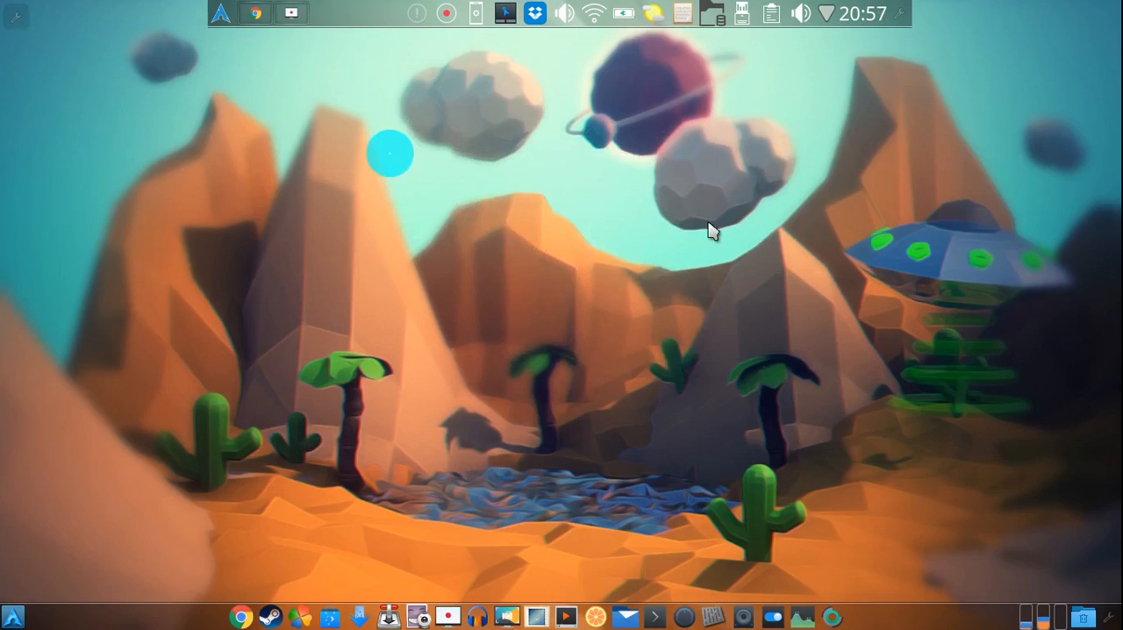